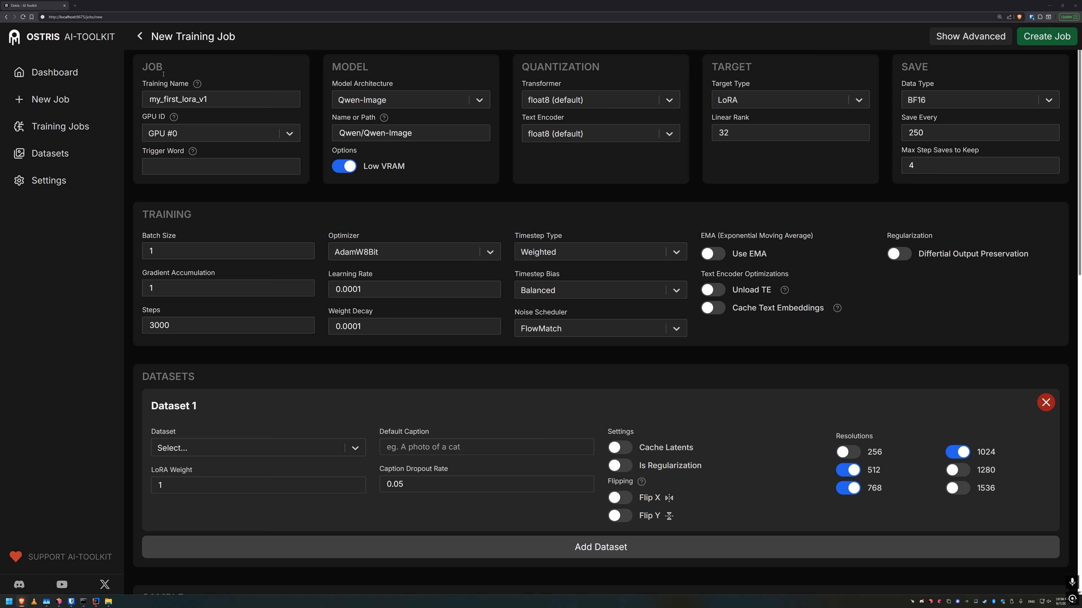
# Review the available GPU ID choices and read the Trigger Word help for the new training job
pyautogui.click(290, 135)
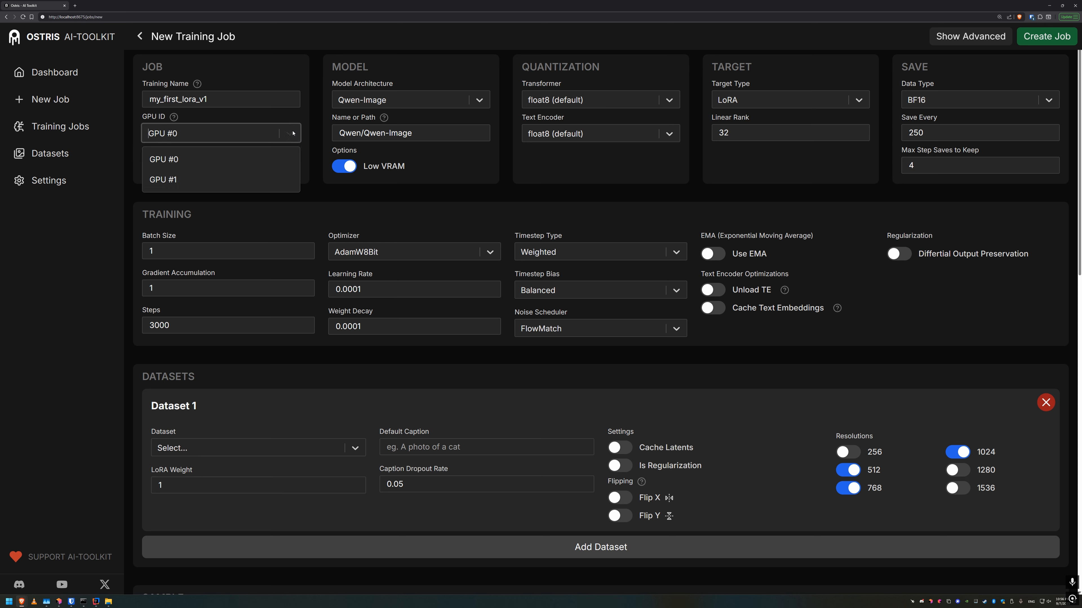
pyautogui.click(299, 121)
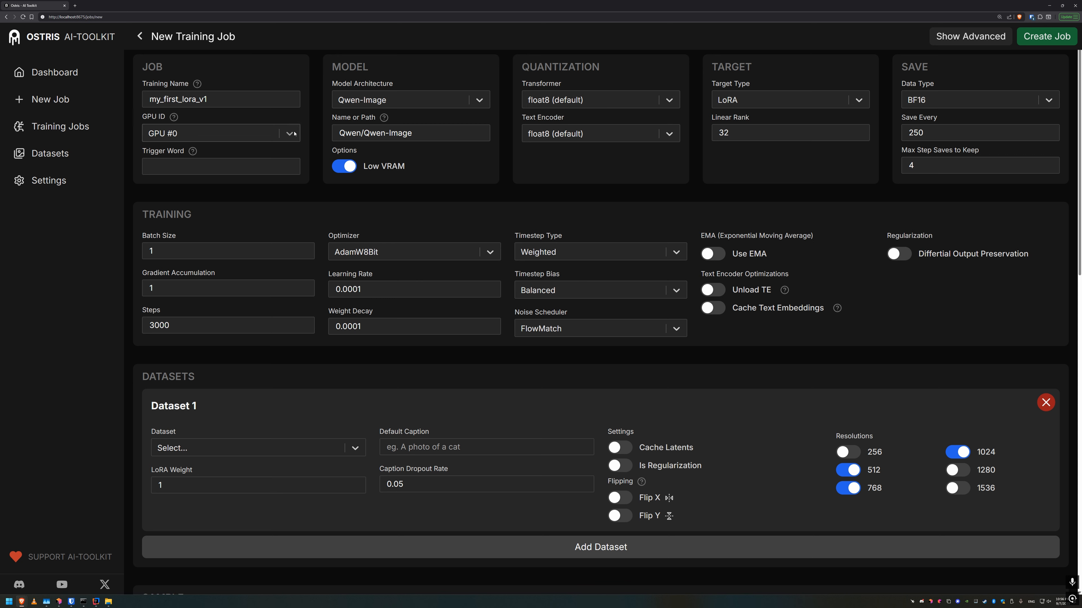
pyautogui.click(295, 134)
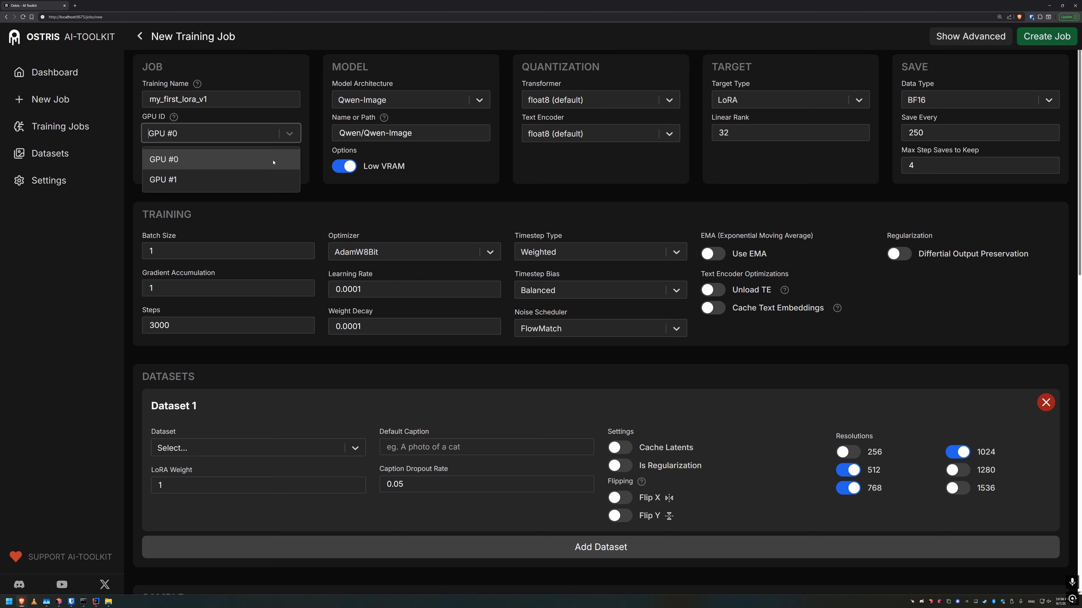
pyautogui.click(305, 136)
pyautogui.click(293, 134)
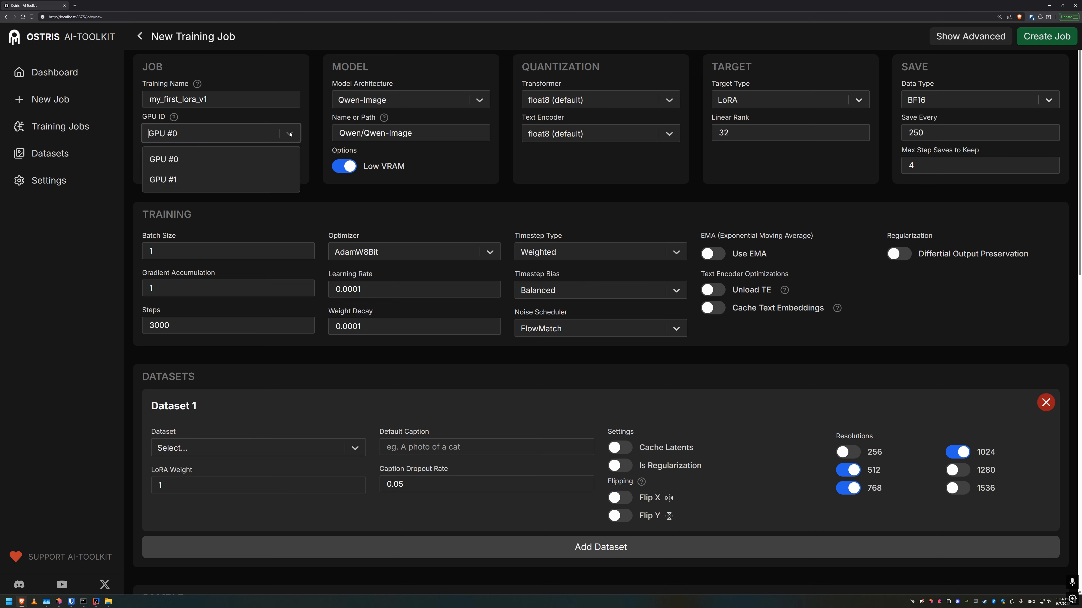
pyautogui.click(311, 132)
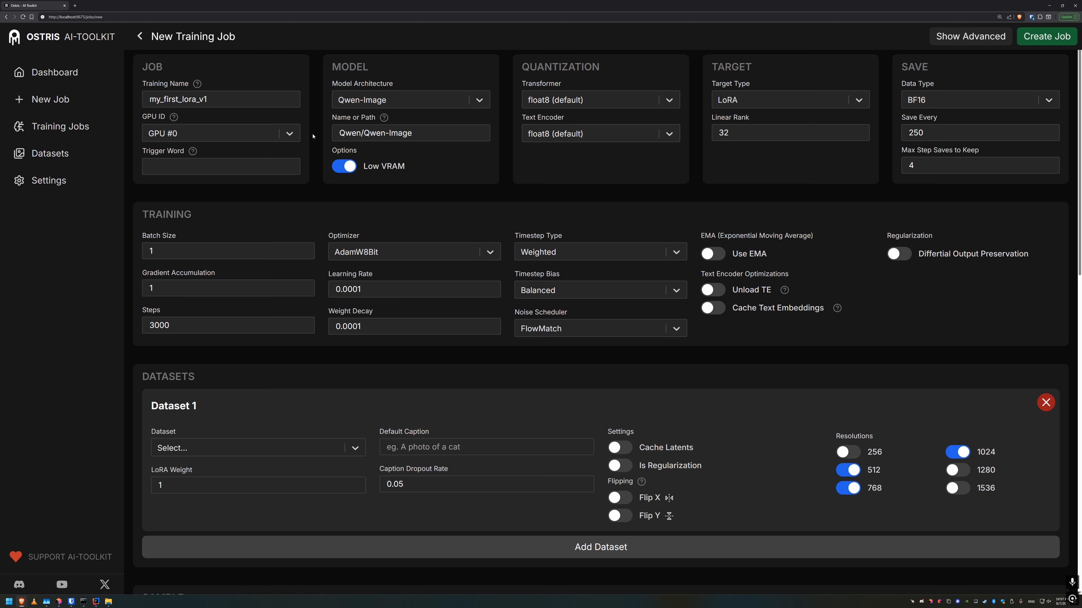
pyautogui.click(192, 151)
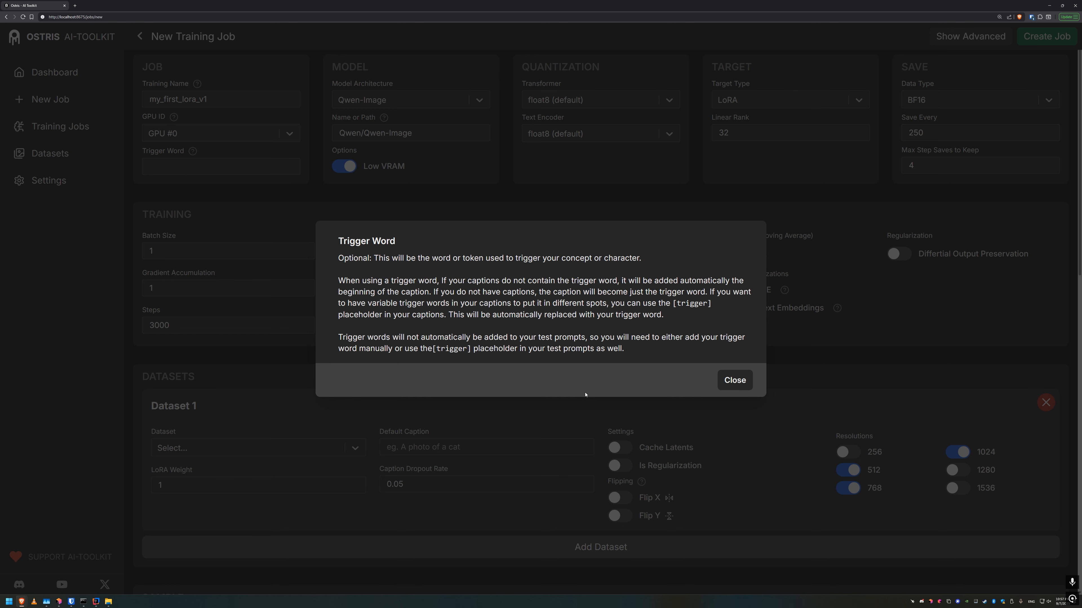
pyautogui.click(734, 381)
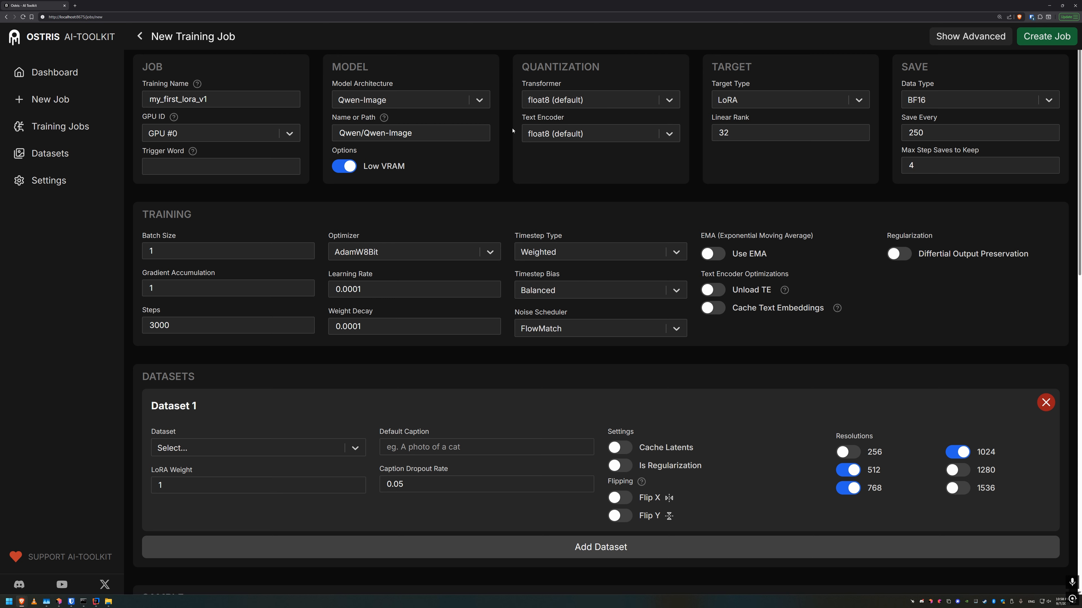
# Look through the image and video models offered as Model Architecture for the training job
pyautogui.click(470, 105)
pyautogui.scroll(-5, 447, 154)
pyautogui.scroll(4, 447, 154)
pyautogui.scroll(3, 447, 155)
pyautogui.scroll(-4, 447, 155)
pyautogui.click(503, 148)
pyautogui.click(485, 106)
pyautogui.scroll(-3, 466, 156)
pyautogui.scroll(-3, 466, 159)
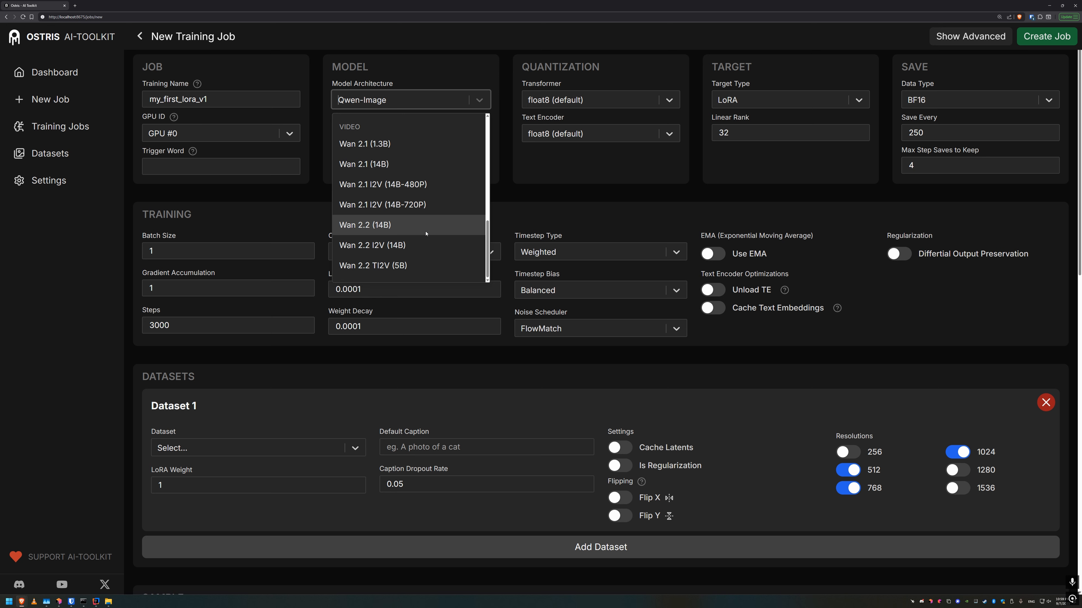
pyautogui.click(506, 199)
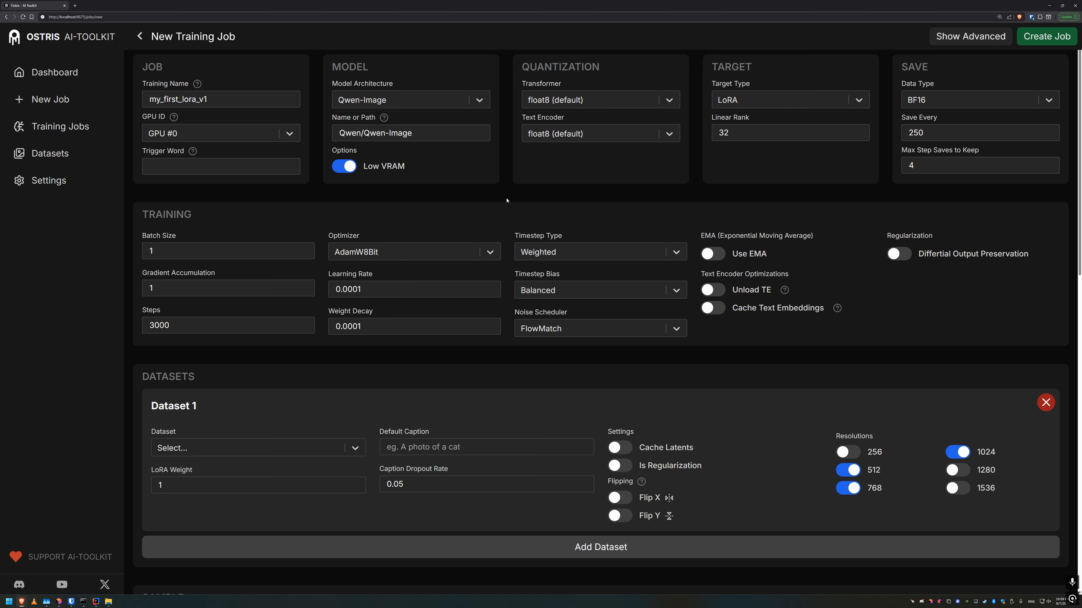
pyautogui.click(464, 105)
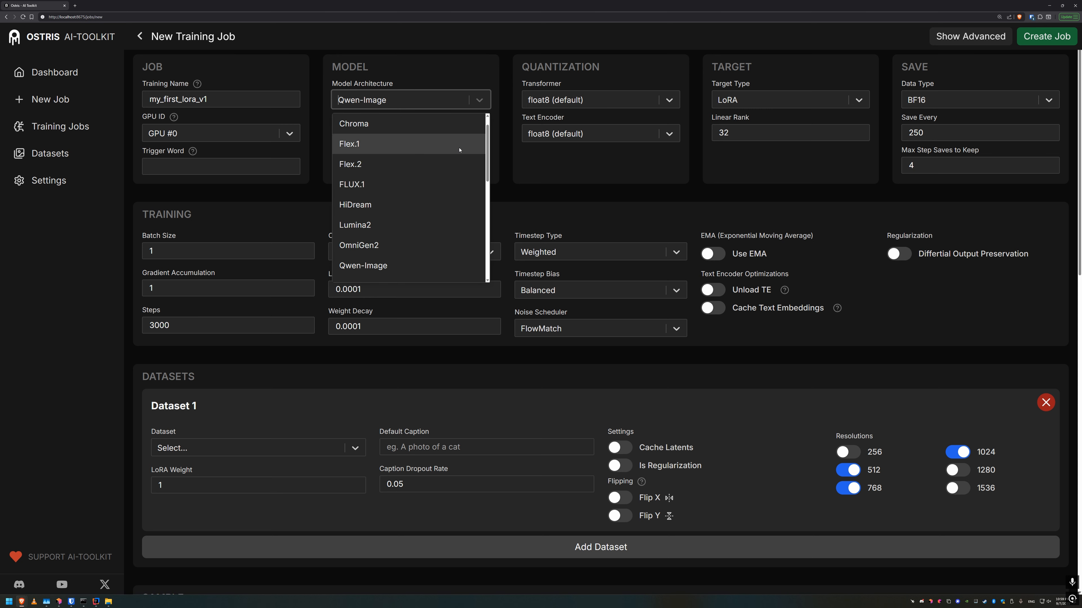
pyautogui.click(520, 192)
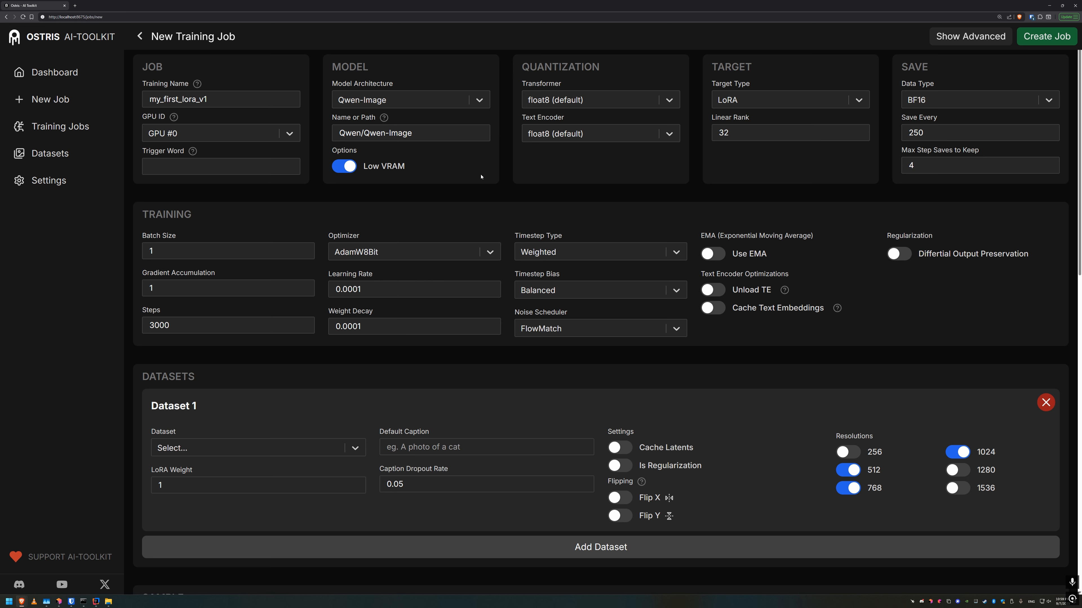
pyautogui.click(418, 134)
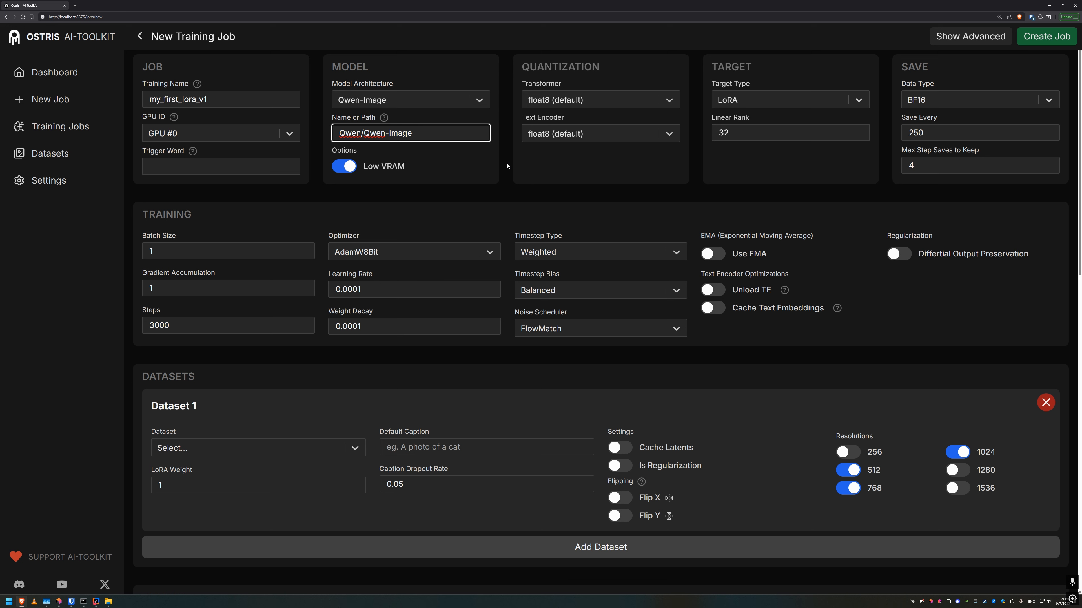
pyautogui.tripleClick(447, 138)
pyautogui.click(508, 167)
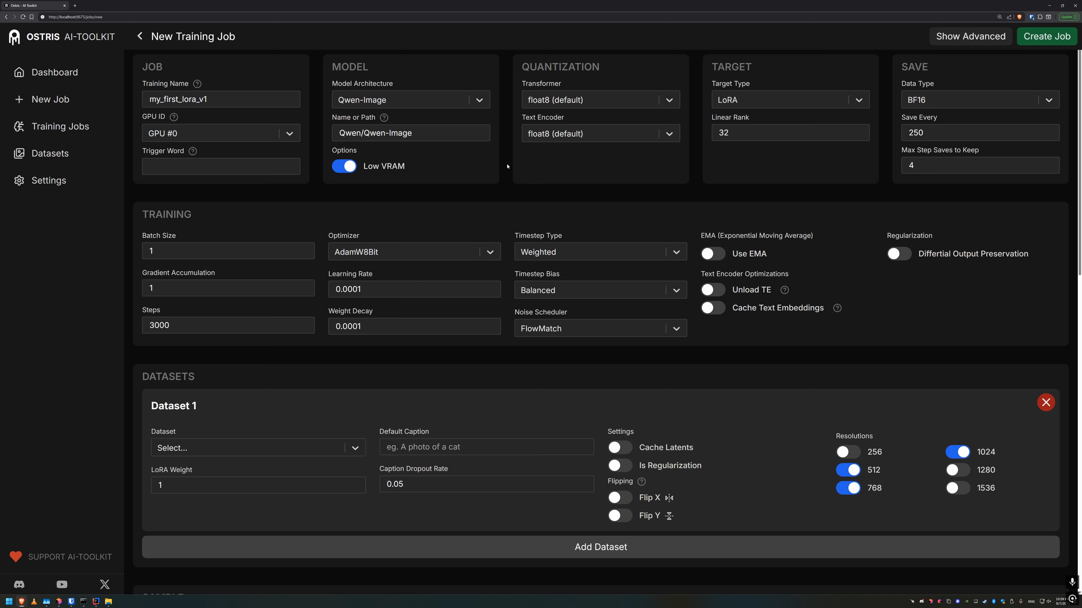
pyautogui.click(443, 138)
pyautogui.hotkey('ctrl', 'a')
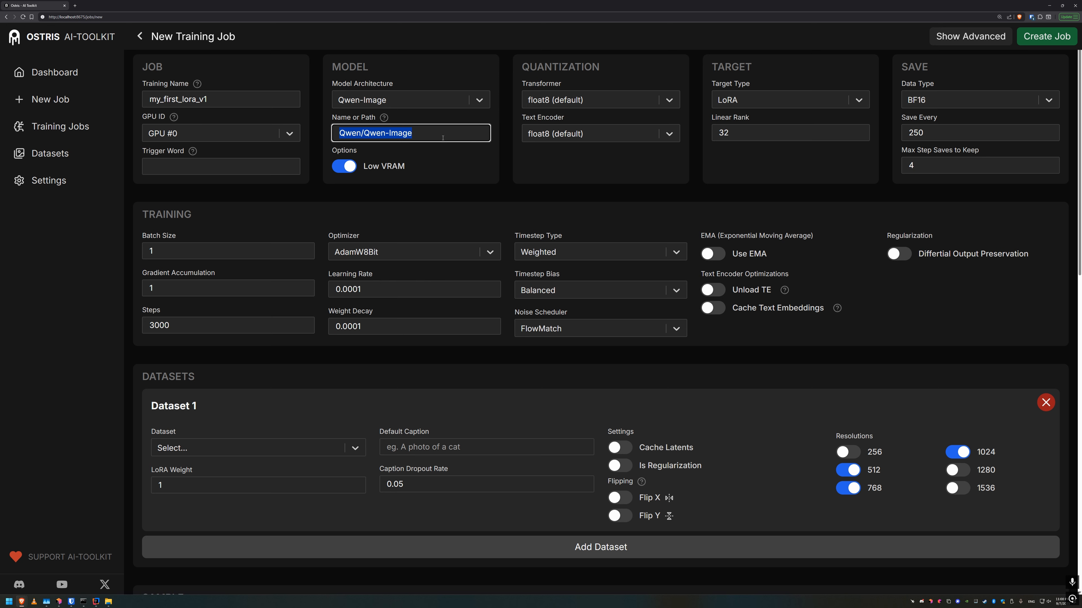
pyautogui.click(511, 166)
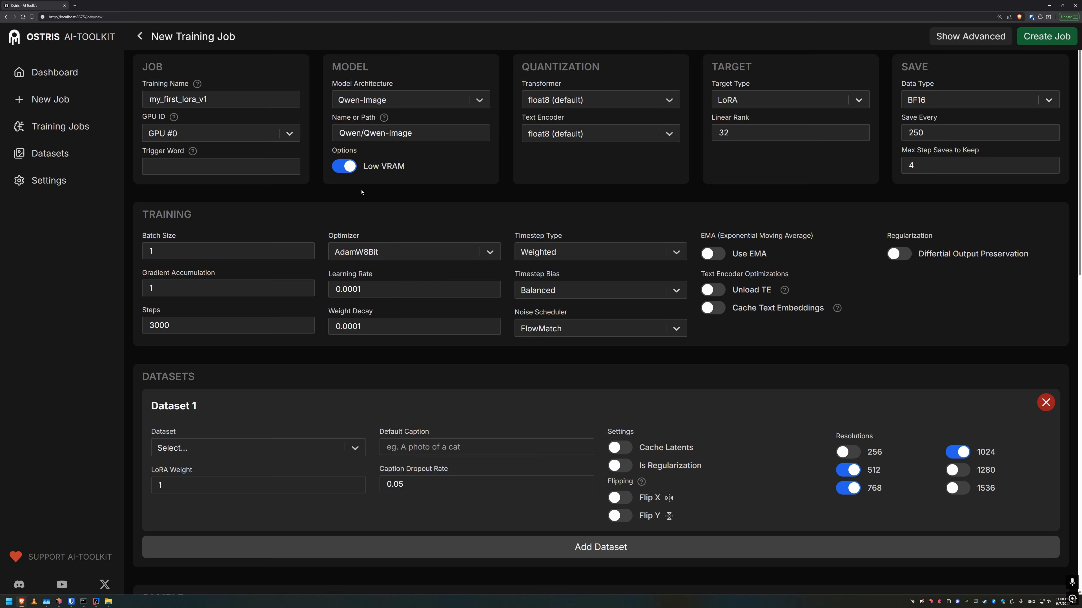
pyautogui.click(349, 170)
pyautogui.click(347, 167)
# Examine the quantization options offered for the text encoder and the transformer, including the accuracy recovery adapters
pyautogui.click(670, 135)
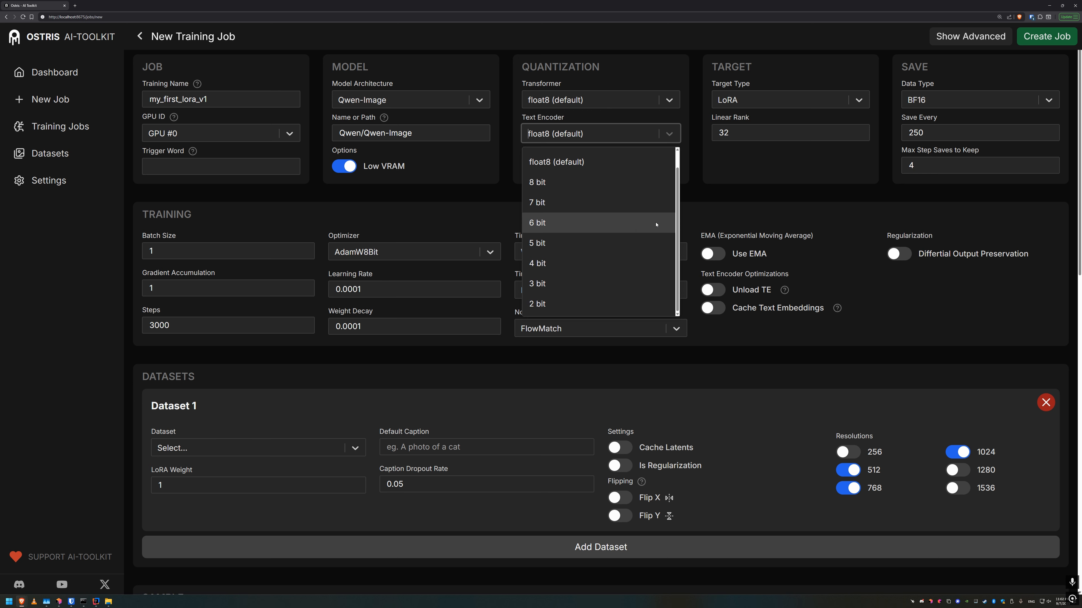
pyautogui.click(702, 184)
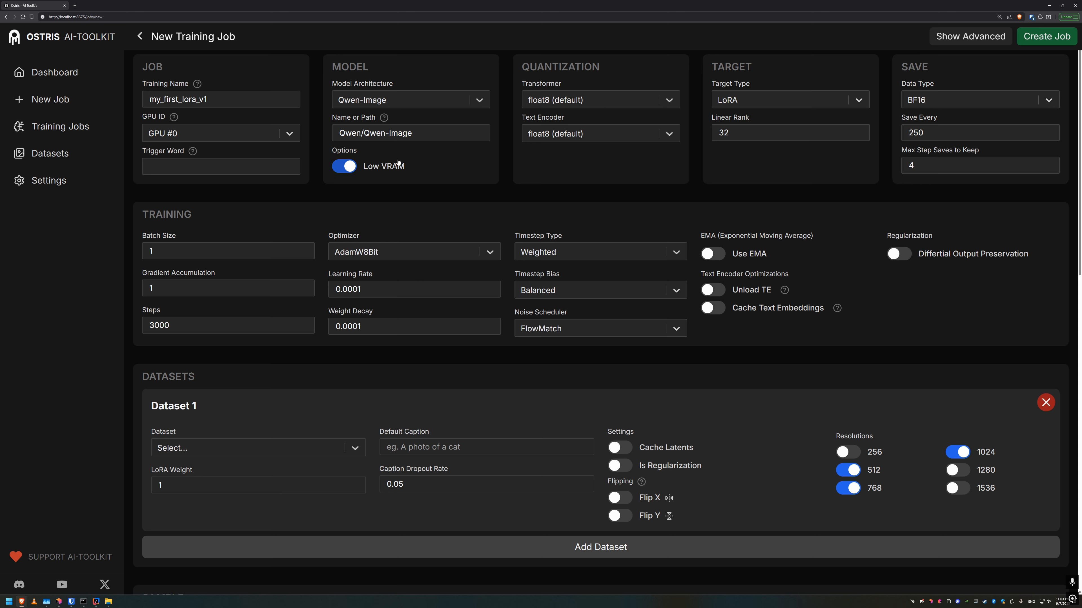
pyautogui.click(598, 104)
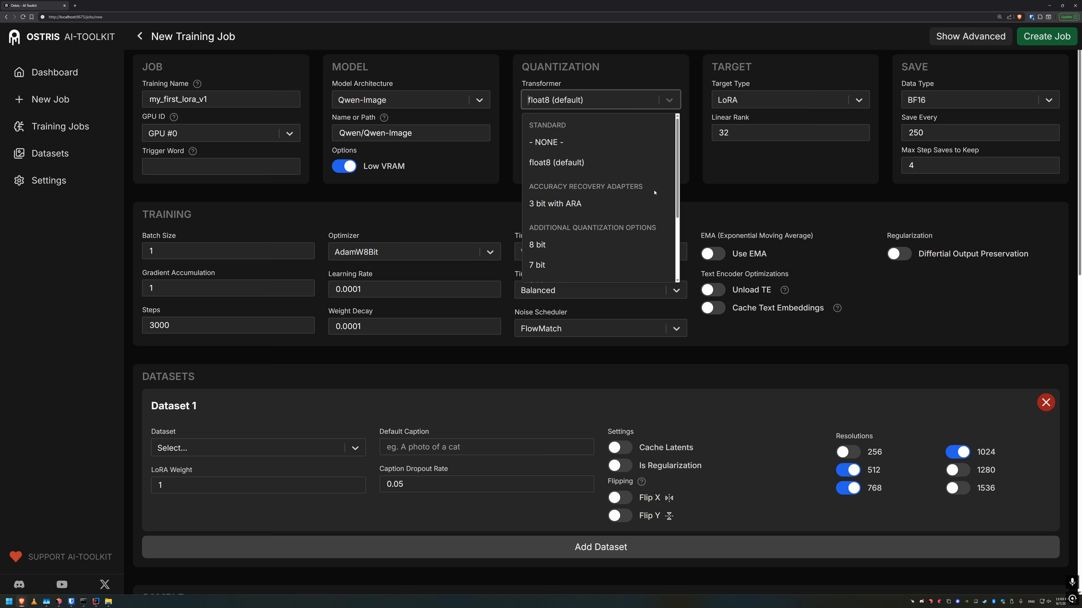
pyautogui.scroll(-1, 648, 201)
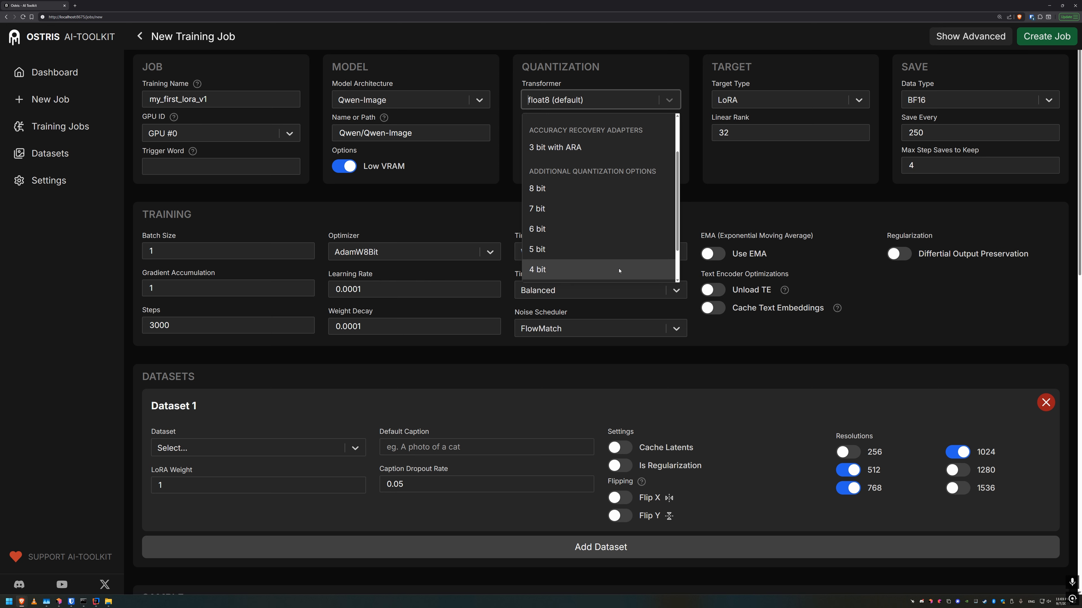
pyautogui.scroll(2, 620, 204)
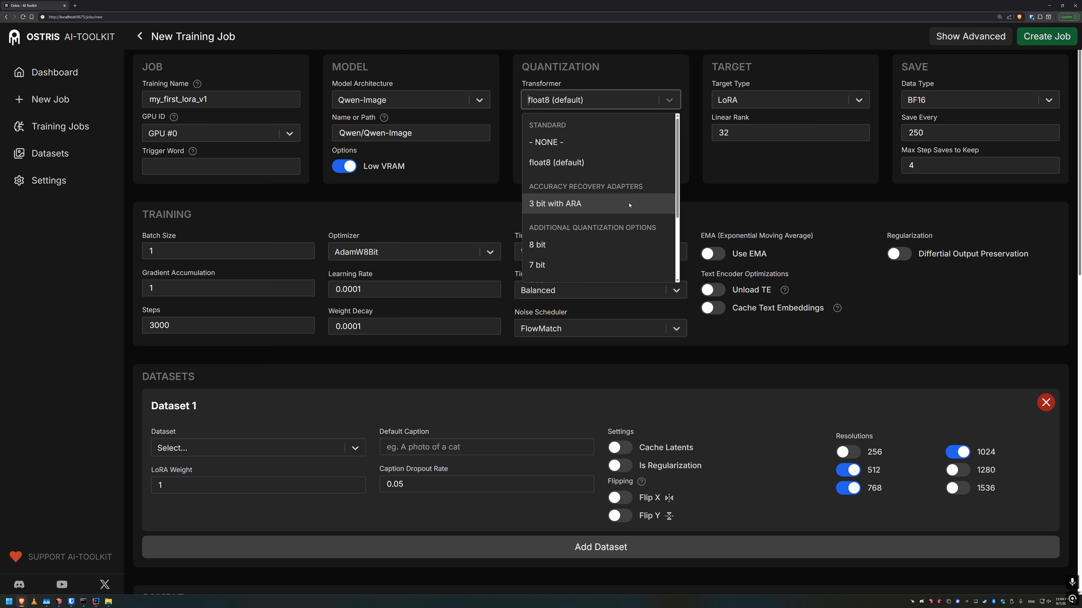
pyautogui.scroll(-1, 628, 204)
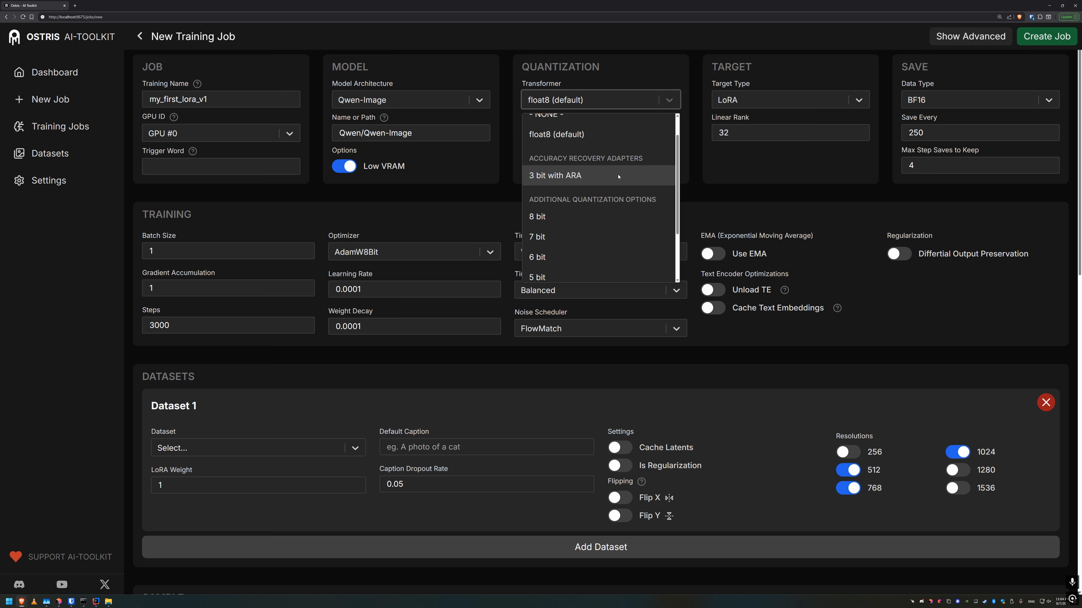
pyautogui.scroll(-1, 612, 224)
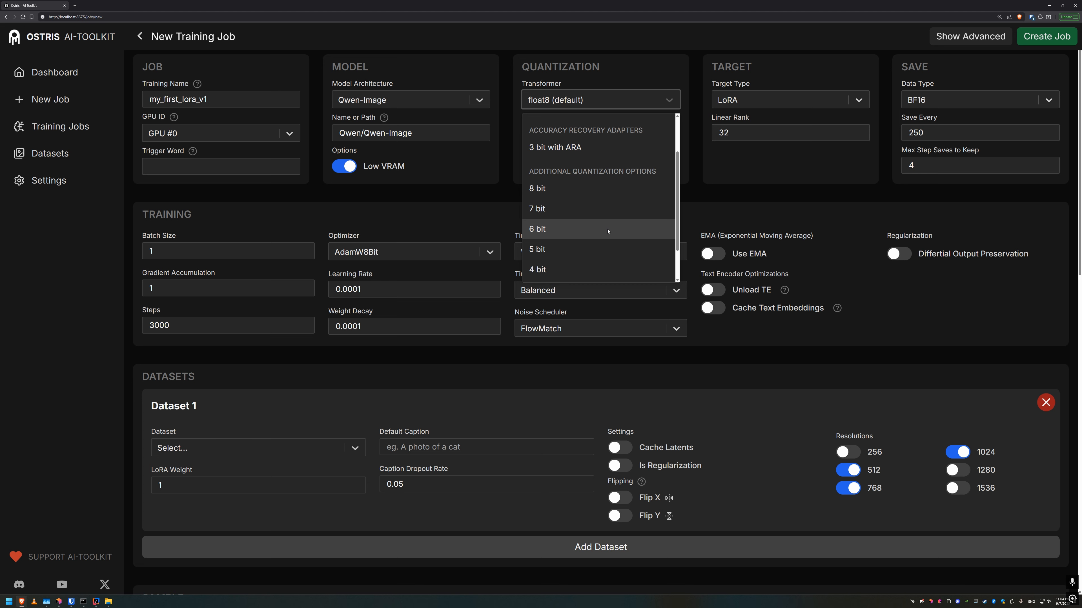
pyautogui.click(717, 188)
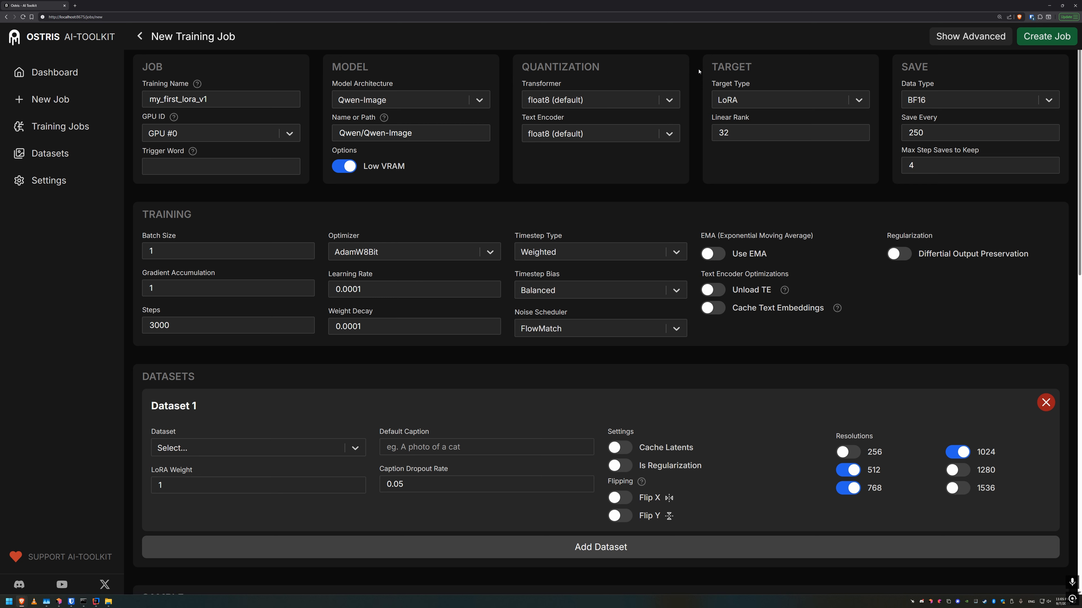
# Review the choices for the training Target Type and for the Data Type used when saving
pyautogui.click(732, 99)
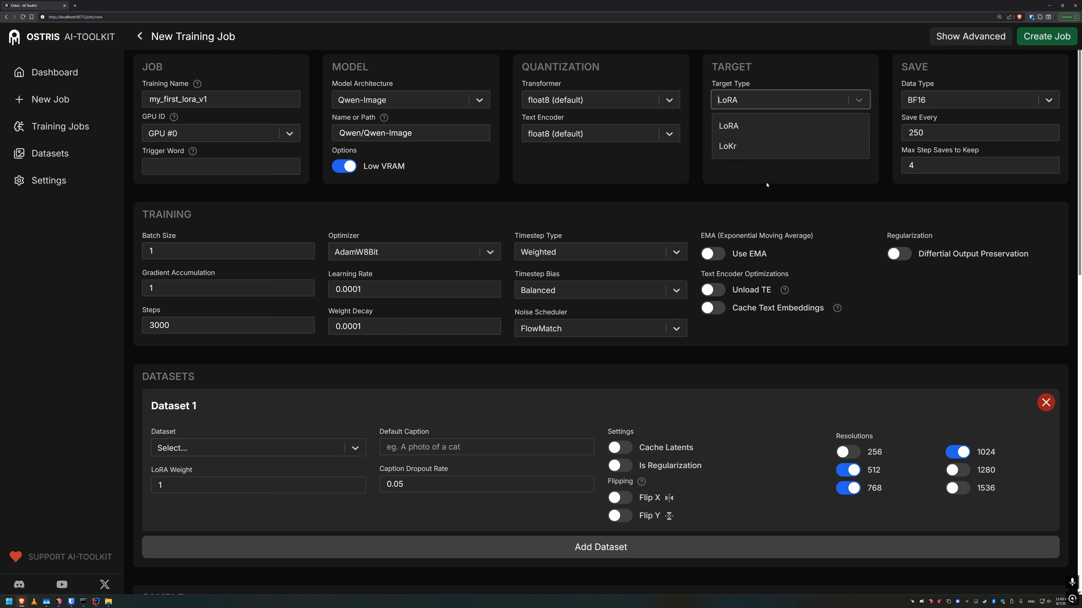
pyautogui.click(767, 135)
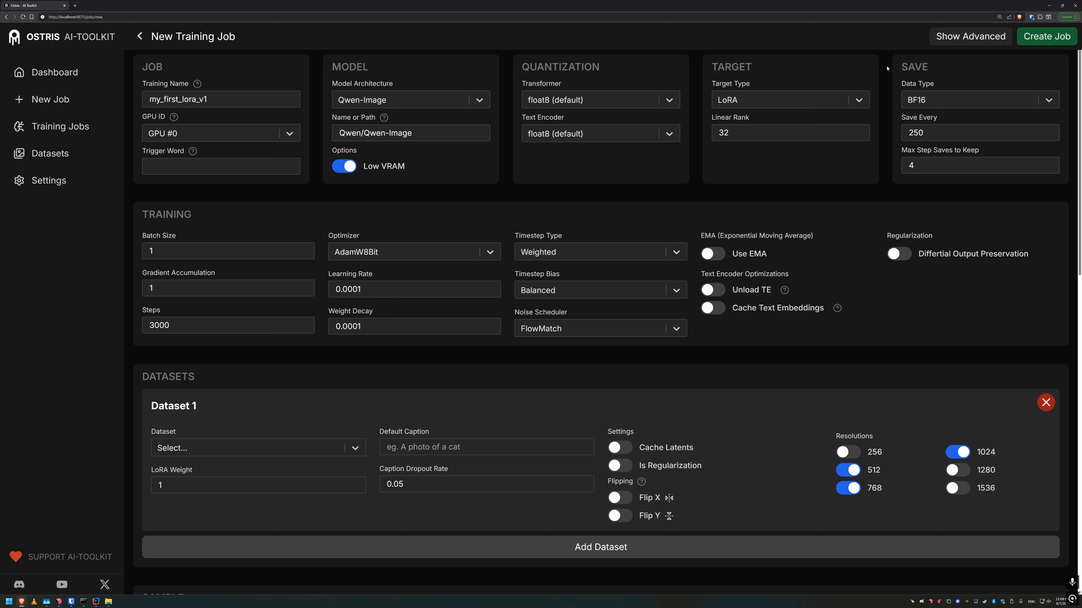
pyautogui.click(949, 100)
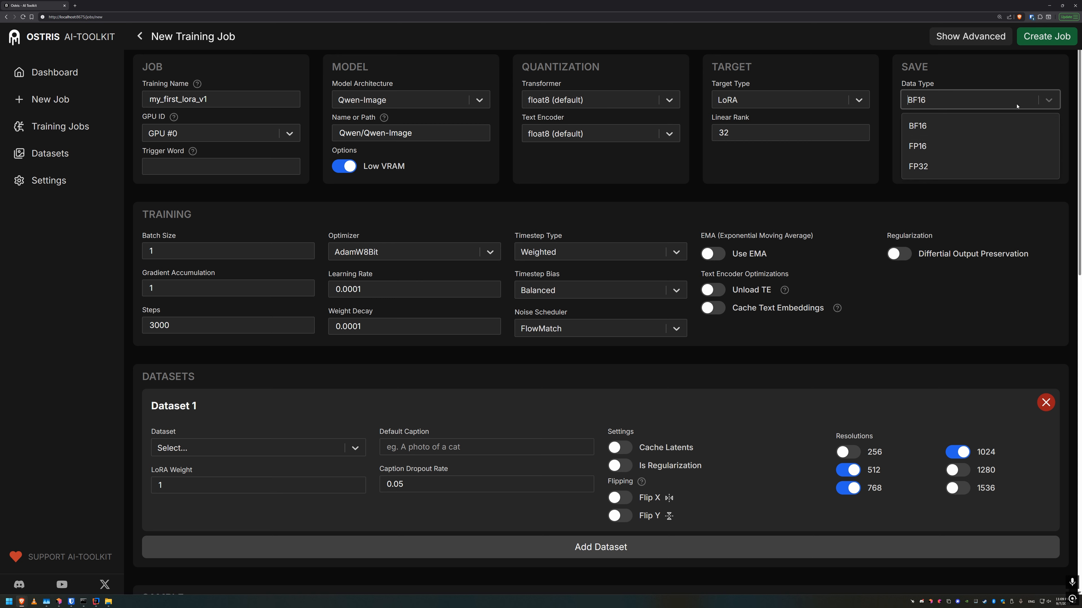
pyautogui.click(1026, 100)
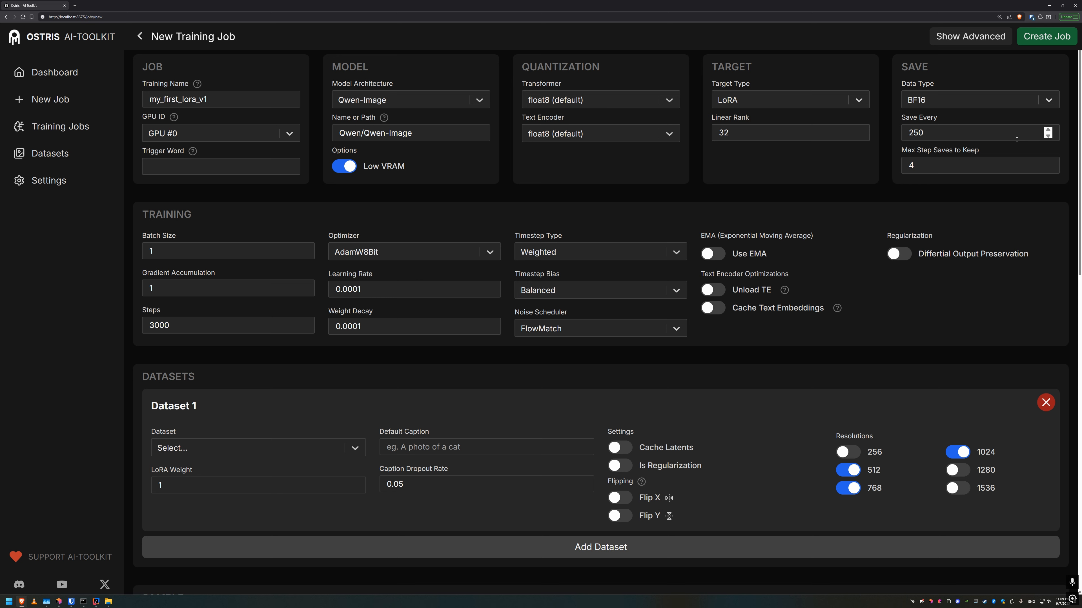
pyautogui.doubleClick(247, 329)
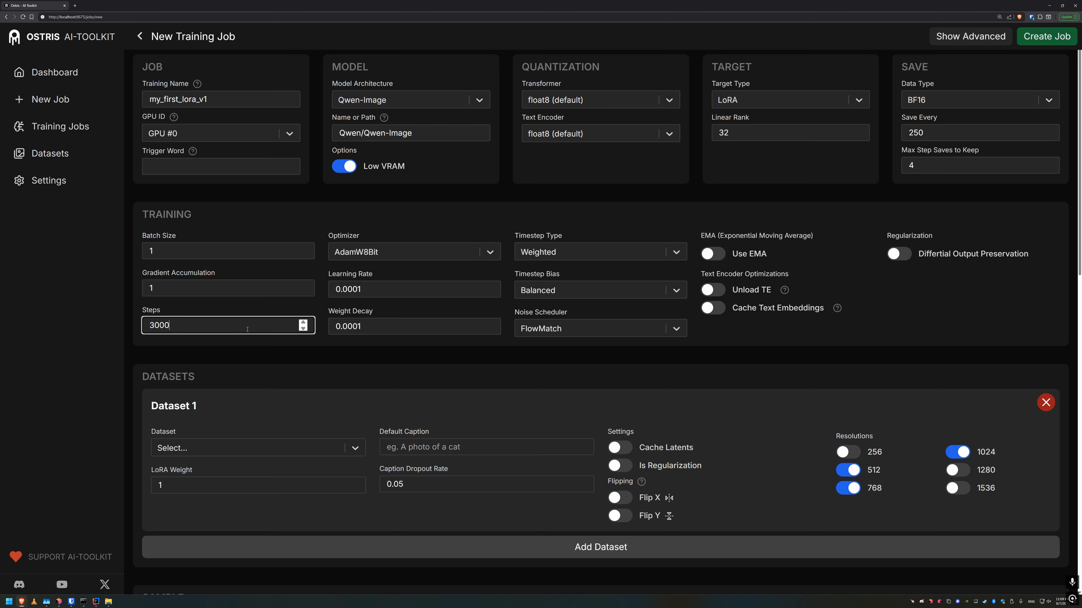
pyautogui.click(264, 354)
pyautogui.click(945, 132)
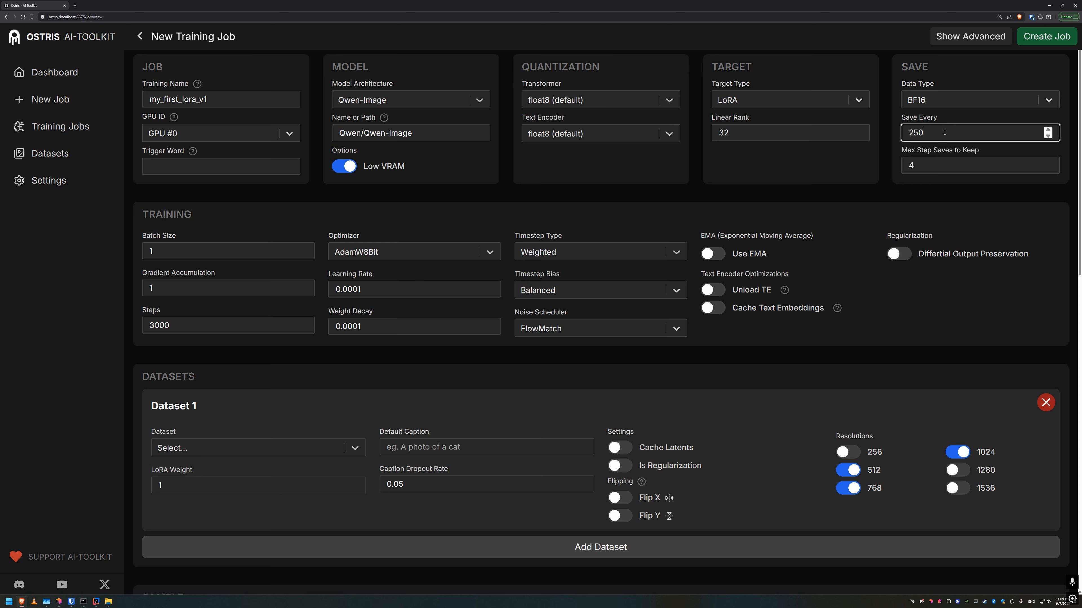
pyautogui.click(948, 170)
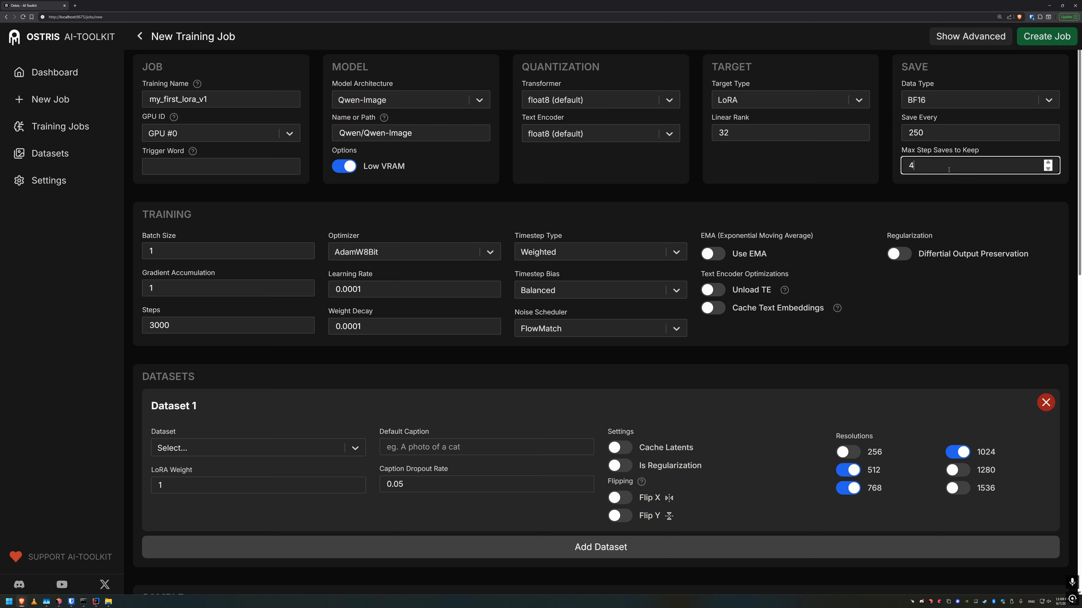
pyautogui.doubleClick(937, 168)
pyautogui.click(927, 133)
pyautogui.moveTo(927, 129); pyautogui.dragTo(894, 132)
pyautogui.moveTo(920, 165); pyautogui.dragTo(904, 167)
pyautogui.click(887, 197)
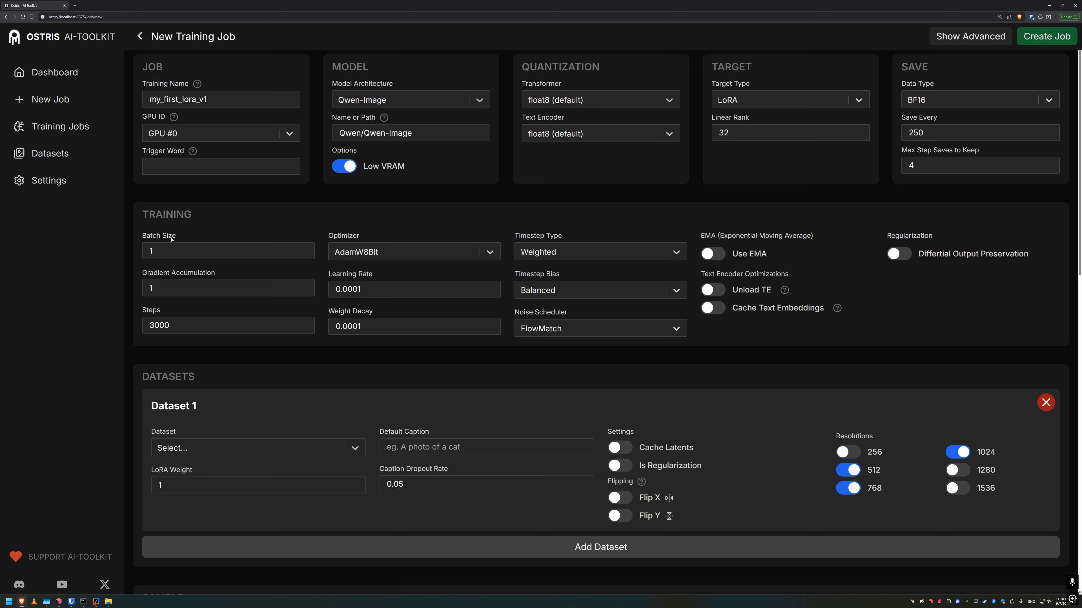
pyautogui.click(179, 251)
pyautogui.click(216, 205)
pyautogui.doubleClick(182, 251)
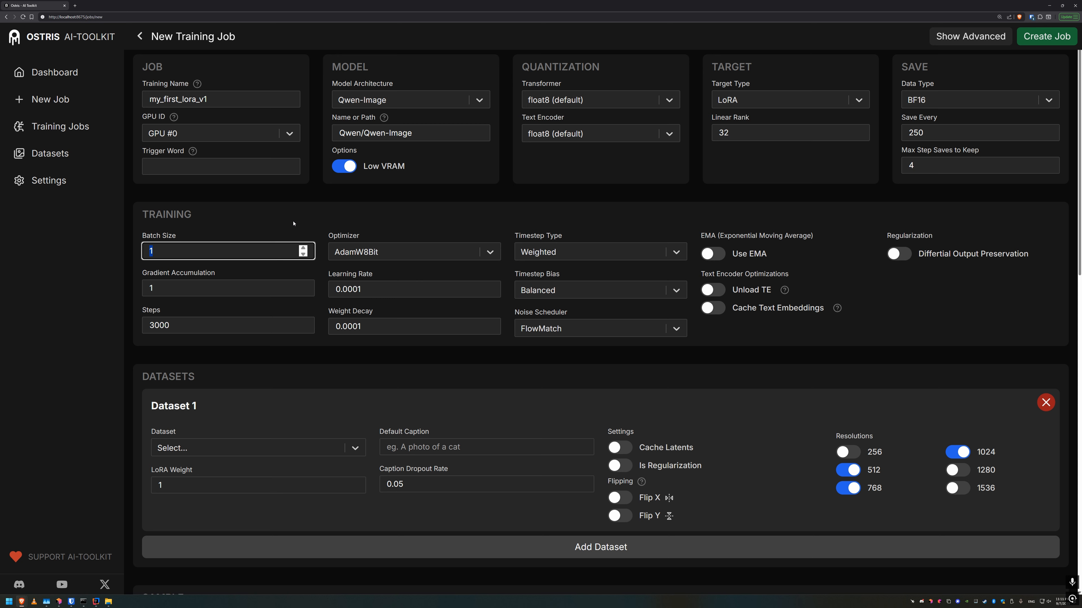
pyautogui.click(289, 225)
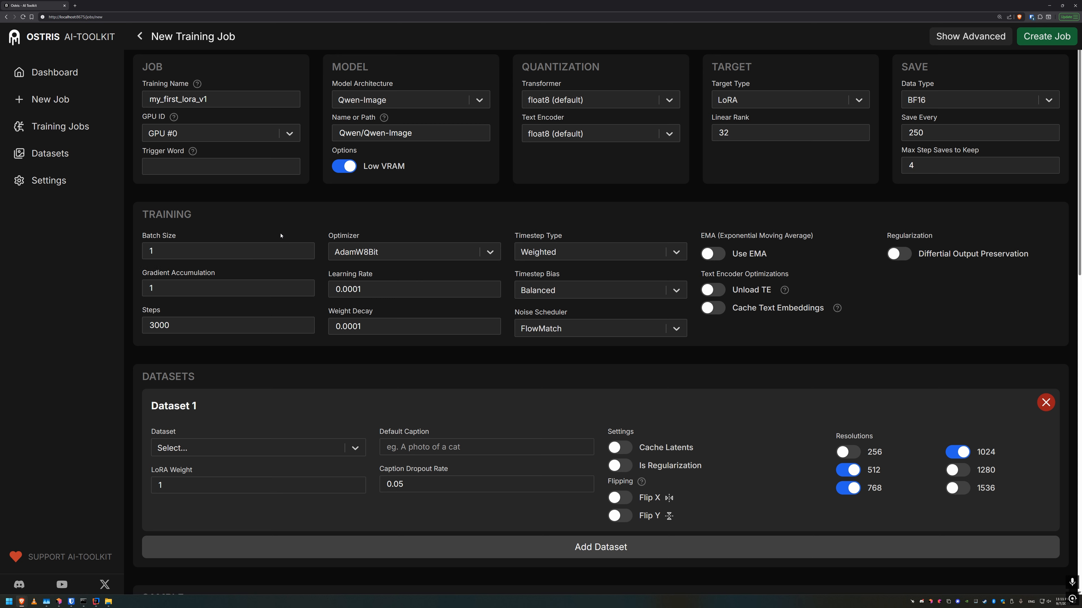
pyautogui.click(264, 252)
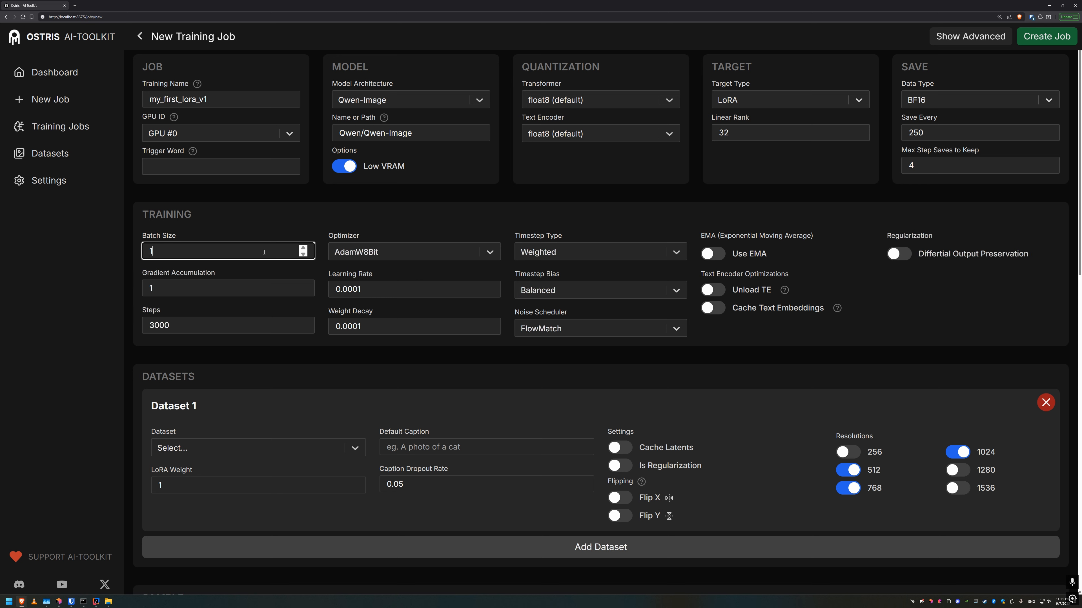
pyautogui.click(264, 278)
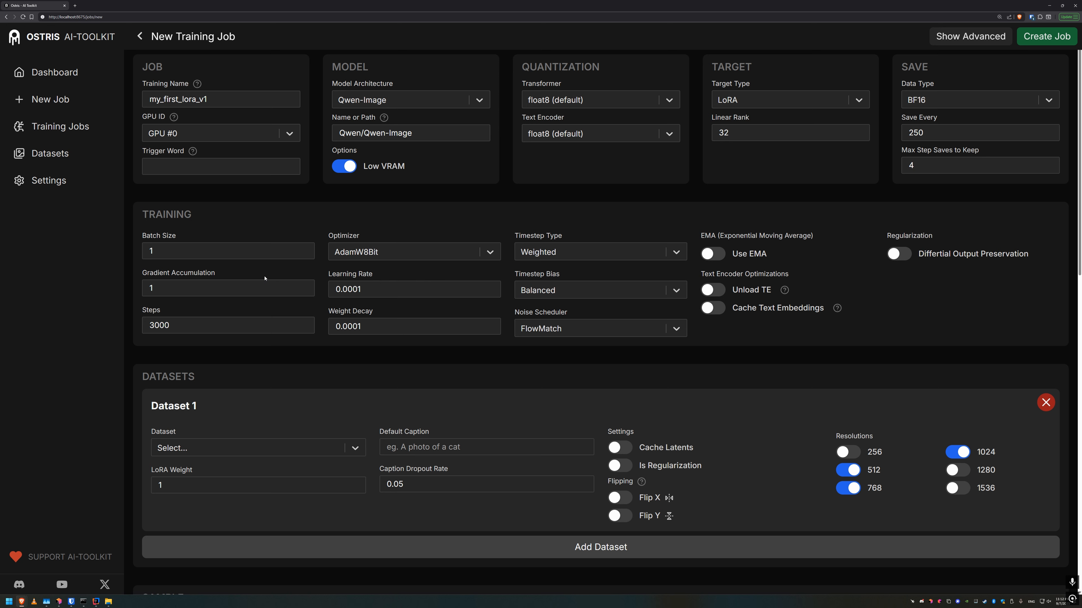
# Review the Batch Size and Gradient Accumulation settings of the training job
pyautogui.doubleClick(138, 289)
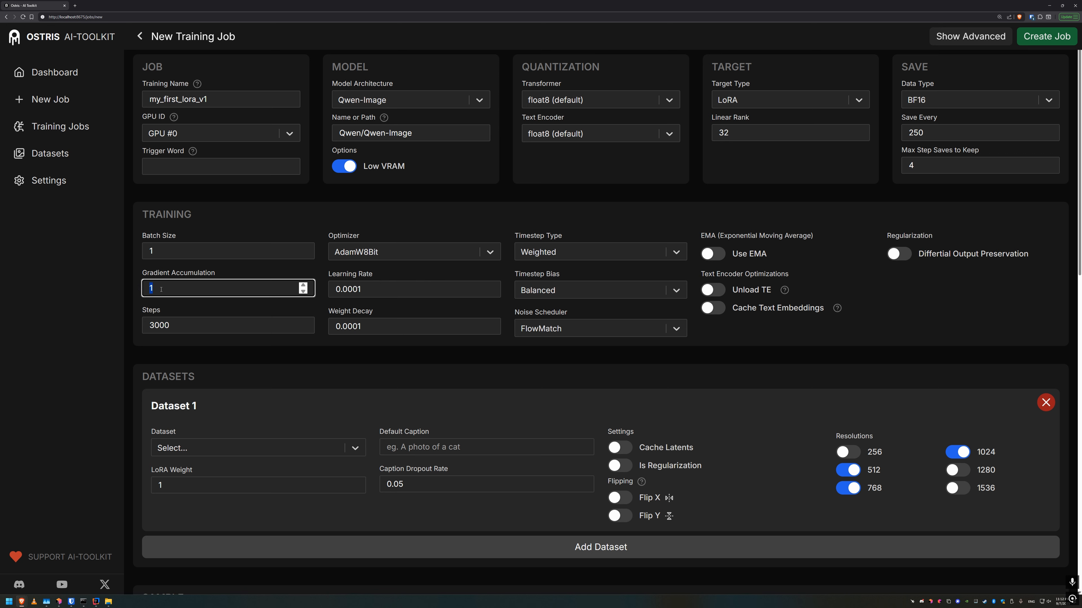
pyautogui.click(135, 296)
pyautogui.click(163, 251)
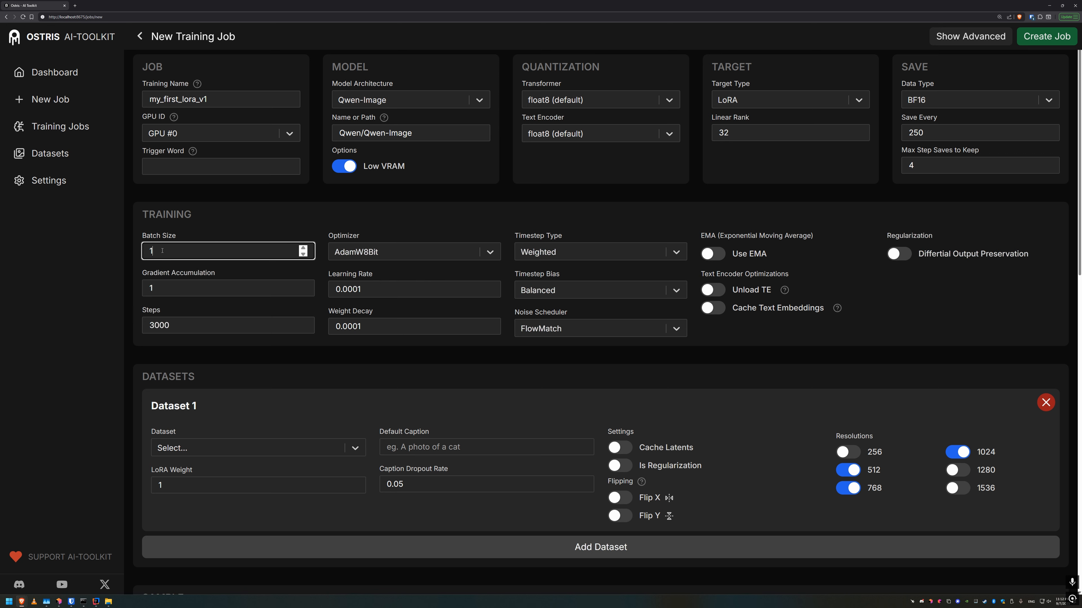
pyautogui.click(166, 286)
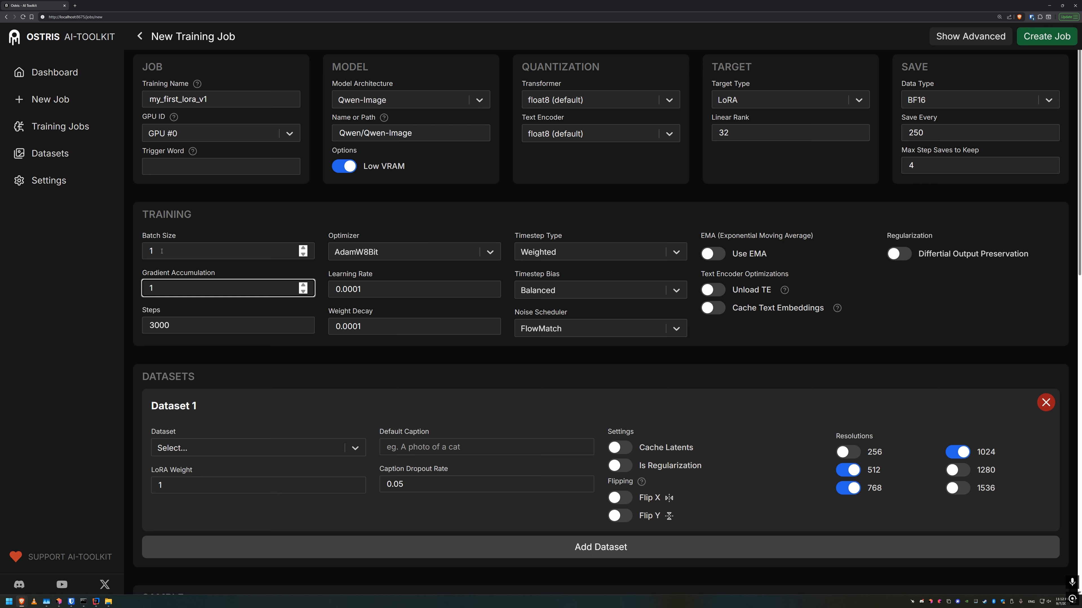
pyautogui.click(137, 281)
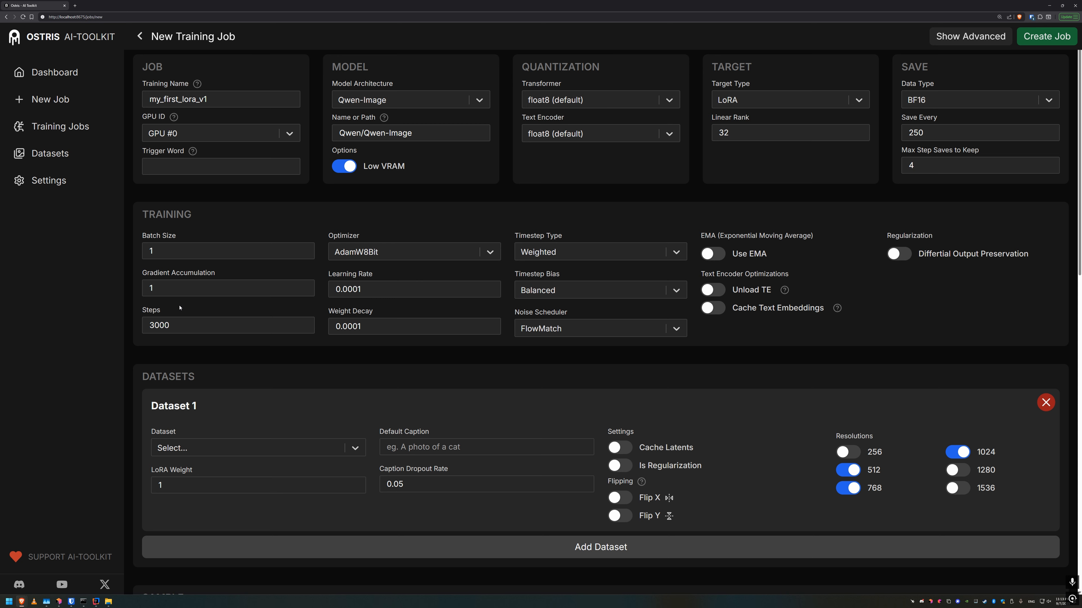
# Set the number of training Steps to 10000
pyautogui.doubleClick(185, 325)
pyautogui.write('1')
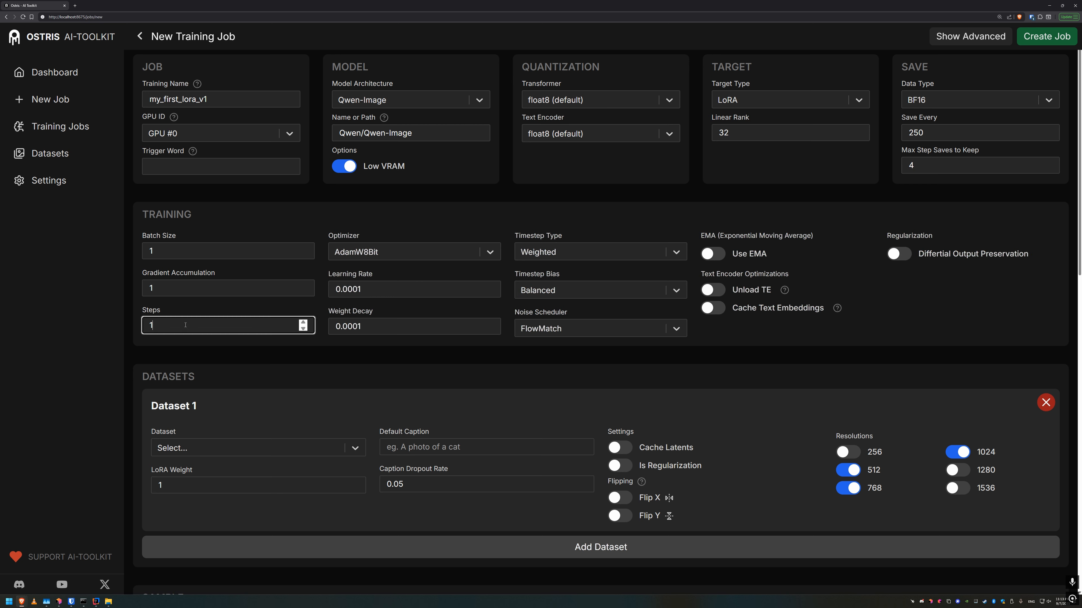
pyautogui.write('0000')
pyautogui.click(203, 352)
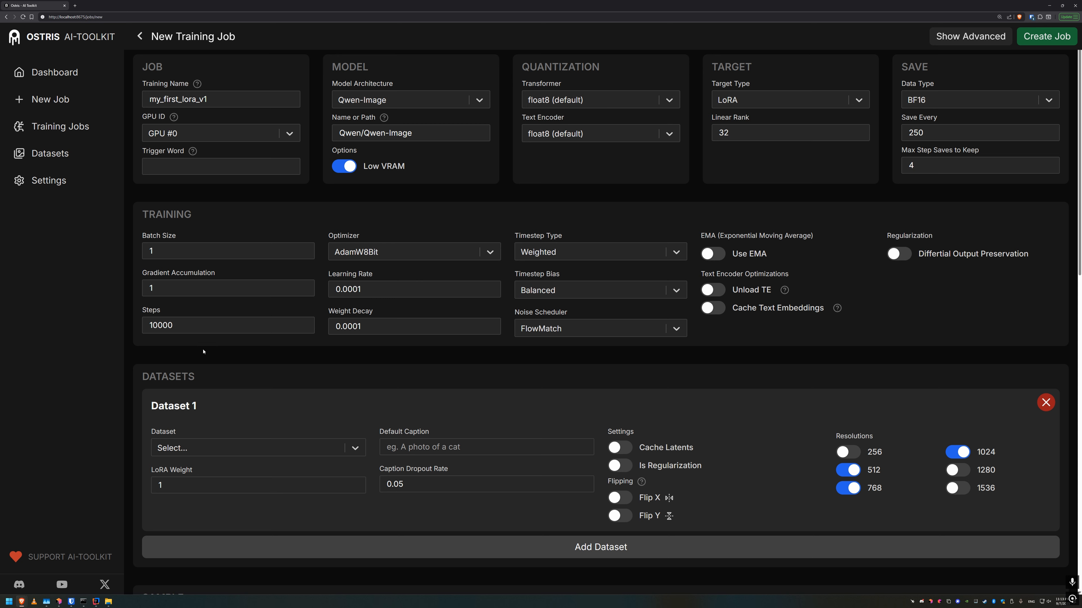
# Set Max Step Saves to Keep to 40 for the training job
pyautogui.click(918, 168)
pyautogui.moveTo(920, 166); pyautogui.dragTo(902, 165)
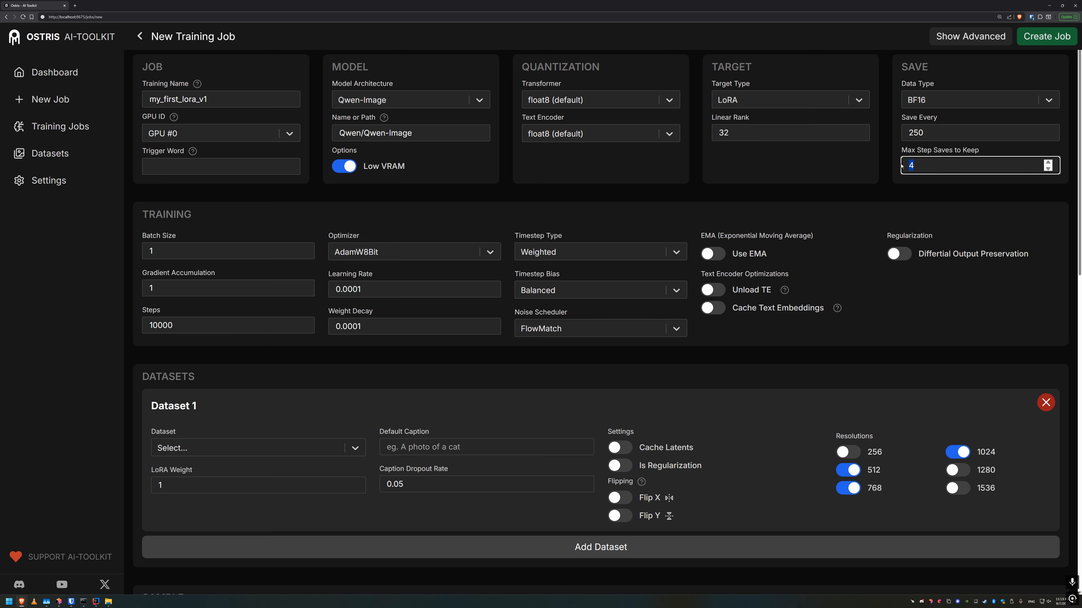
pyautogui.write('40')
pyautogui.click(899, 187)
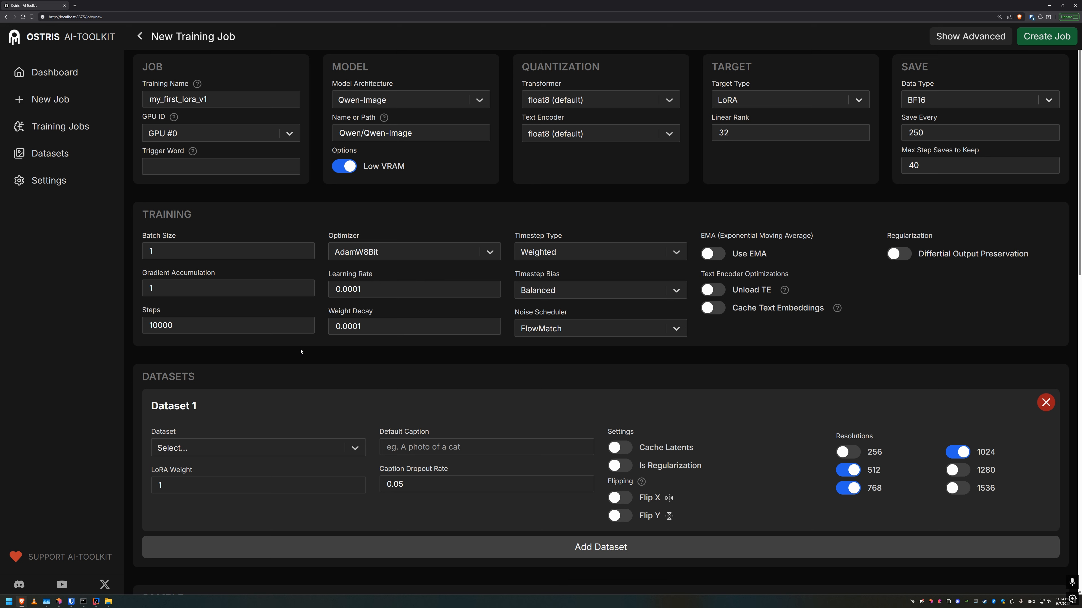
pyautogui.click(296, 327)
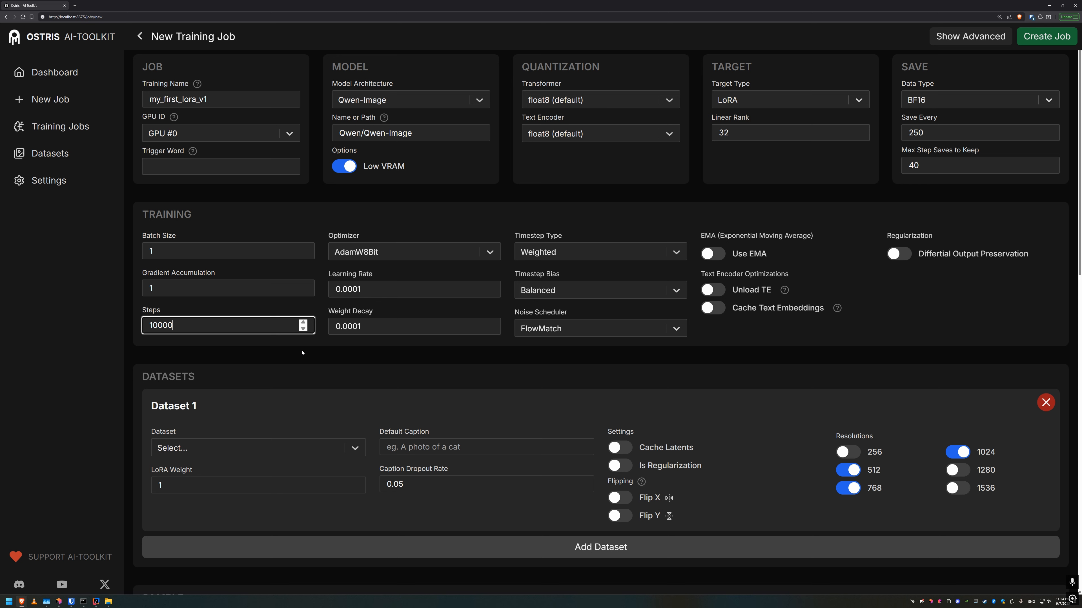
pyautogui.click(302, 356)
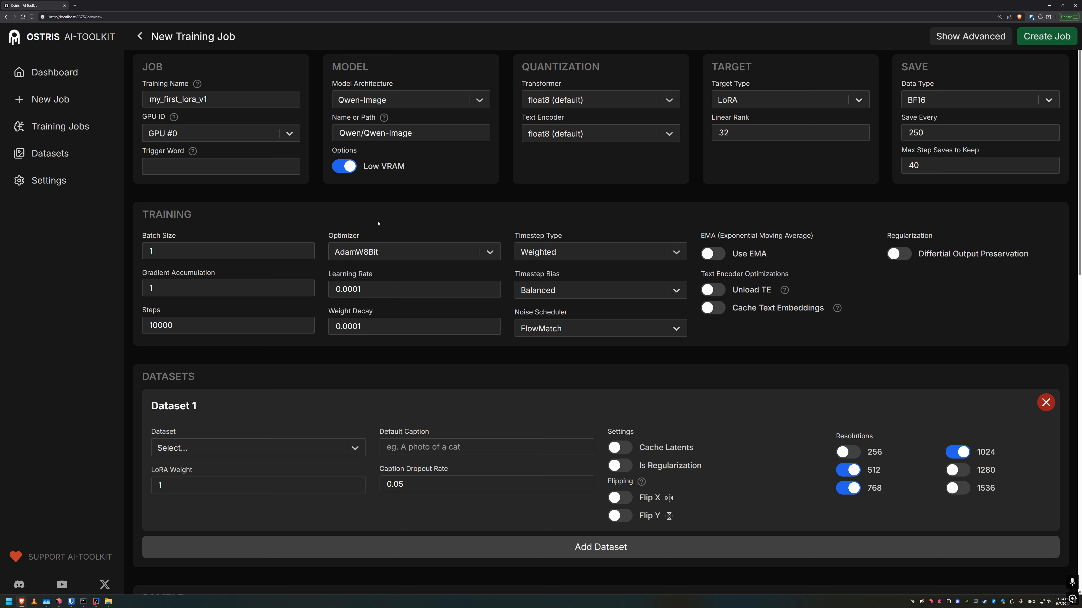
# Review the available optimizers, choose AdamW8Bit, and look at the Learning Rate setting
pyautogui.click(403, 258)
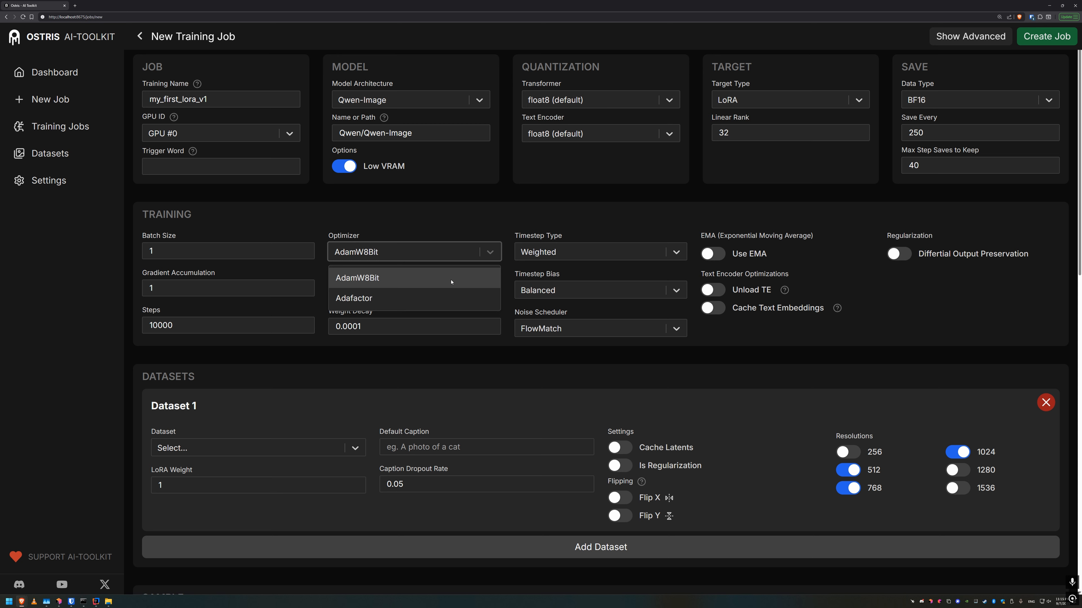
pyautogui.click(451, 281)
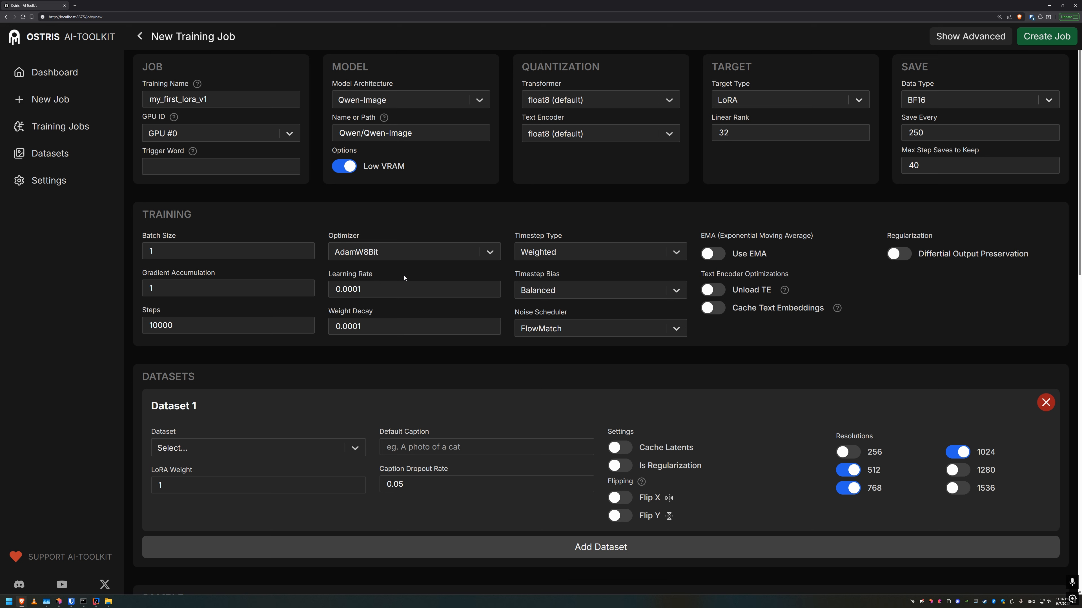
pyautogui.doubleClick(406, 290)
pyautogui.click(407, 306)
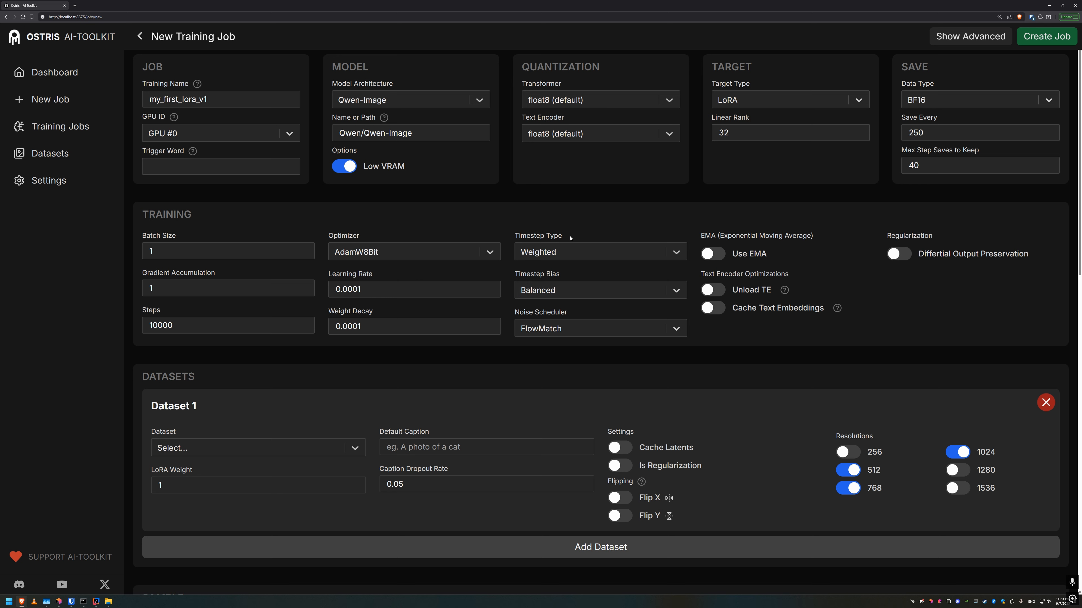
# Set the Timestep Type to Sigmoid and look over the alternative timestep types
pyautogui.click(582, 256)
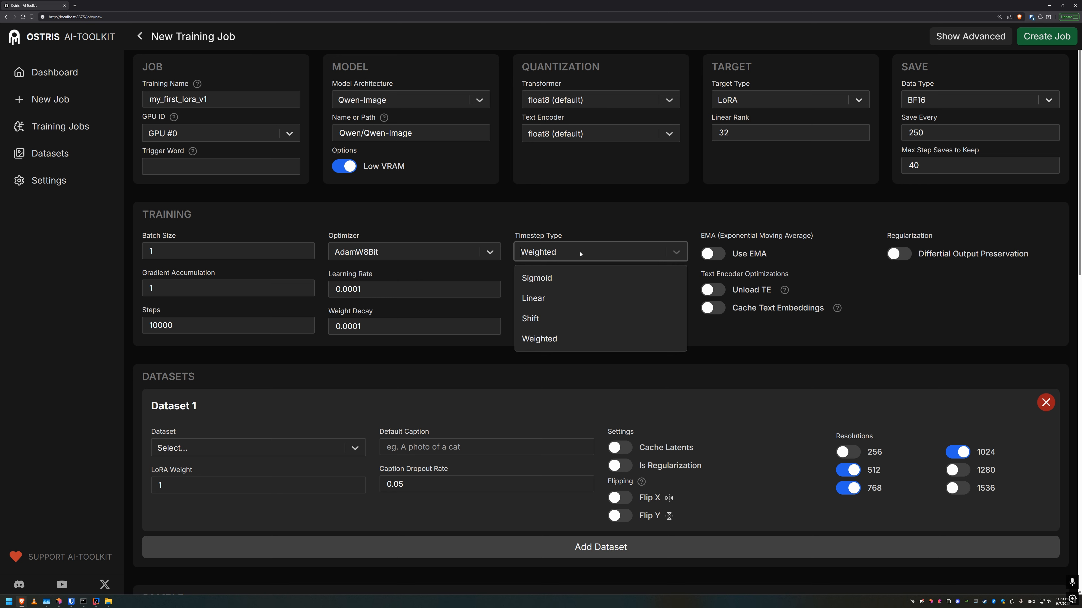
pyautogui.click(580, 275)
pyautogui.click(589, 254)
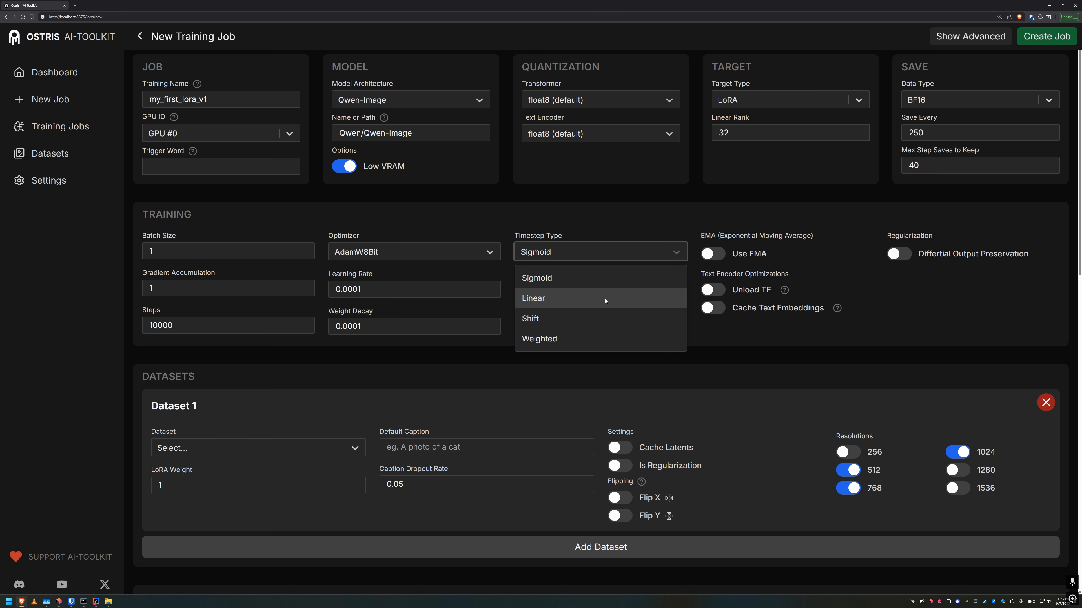
pyautogui.click(617, 261)
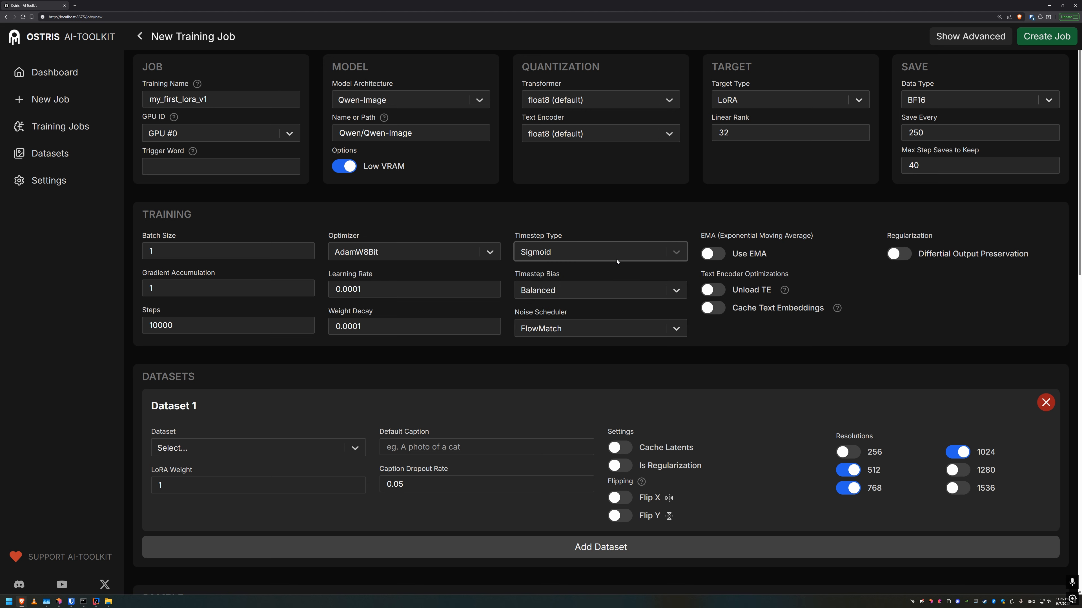
# Review the choices offered for Timestep Bias and for the Noise Scheduler
pyautogui.click(619, 292)
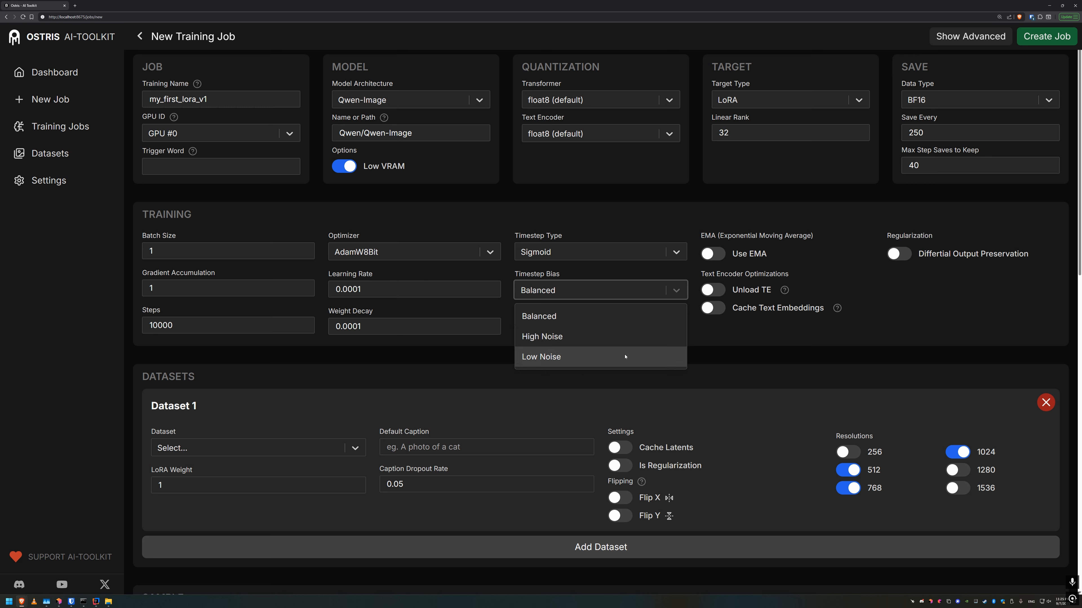
pyautogui.click(589, 280)
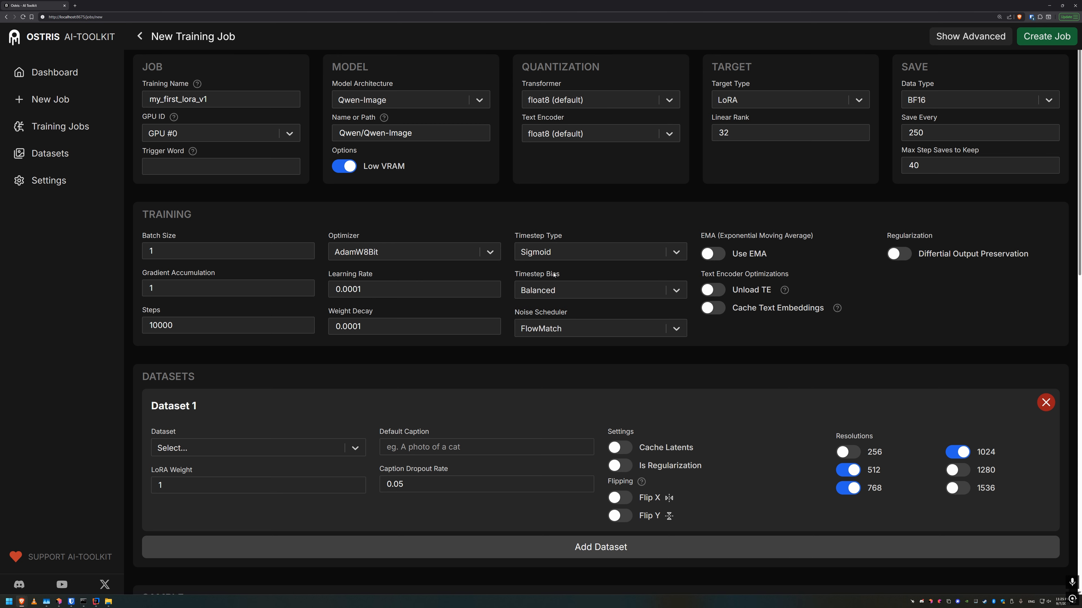
pyautogui.click(570, 294)
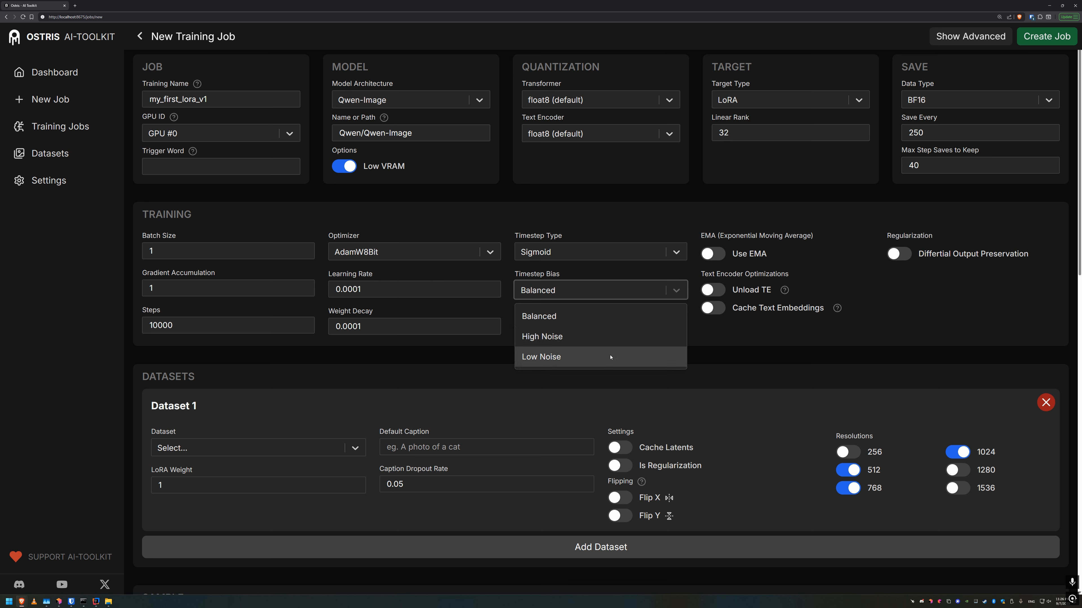
pyautogui.click(594, 276)
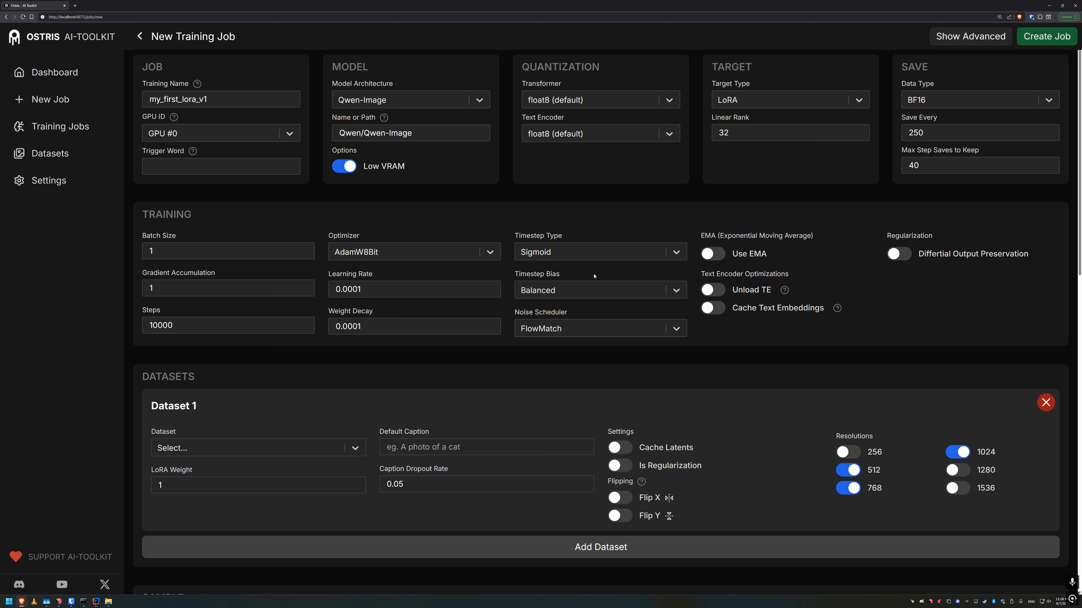
pyautogui.click(600, 330)
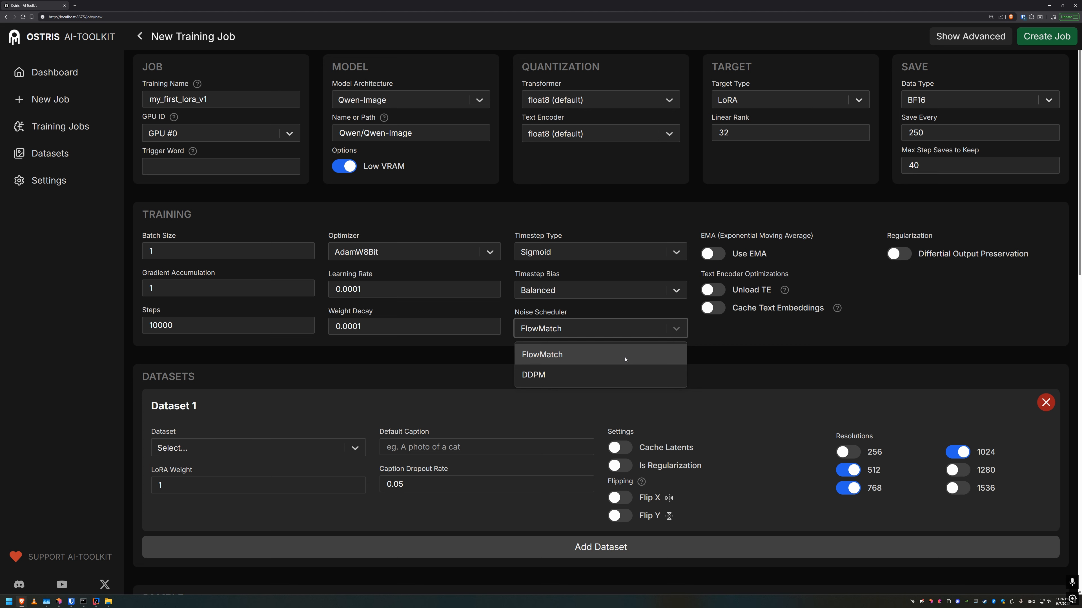
pyautogui.click(718, 341)
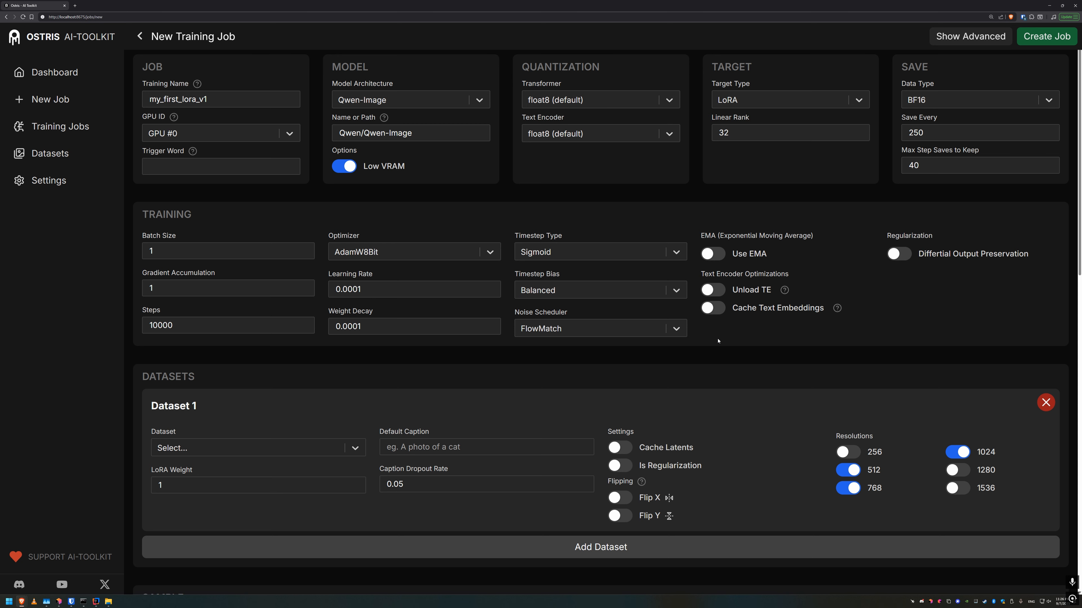
# Turn on Use EMA to inspect its EMA Decay setting alongside Weight Decay, and turn it back off
pyautogui.click(714, 254)
pyautogui.click(721, 251)
pyautogui.click(723, 247)
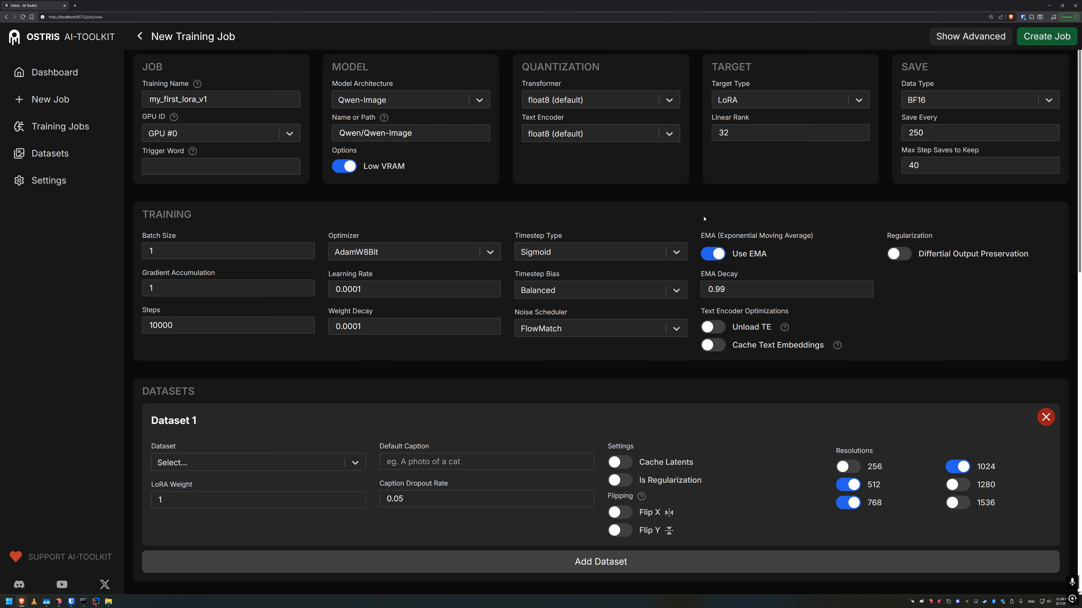
pyautogui.click(707, 247)
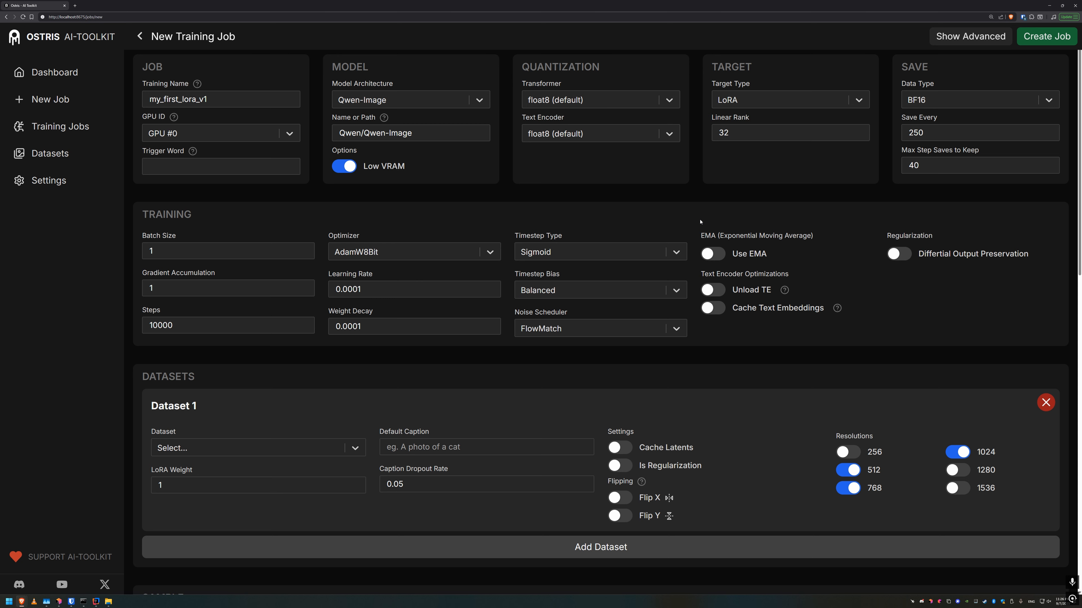
pyautogui.click(723, 251)
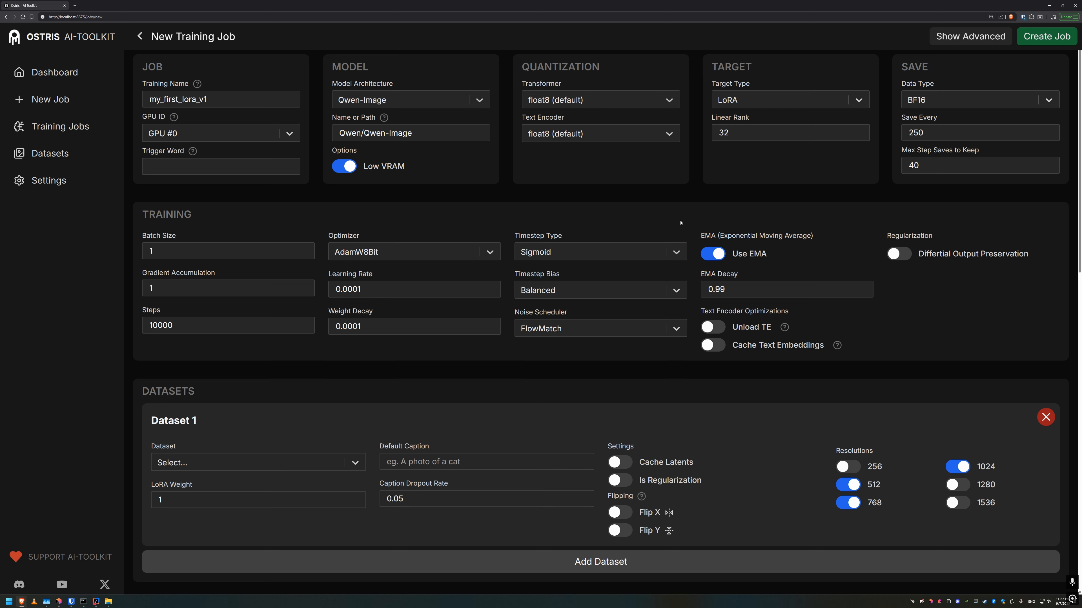
pyautogui.doubleClick(417, 331)
pyautogui.click(437, 354)
pyautogui.click(745, 285)
pyautogui.click(751, 272)
pyautogui.click(721, 257)
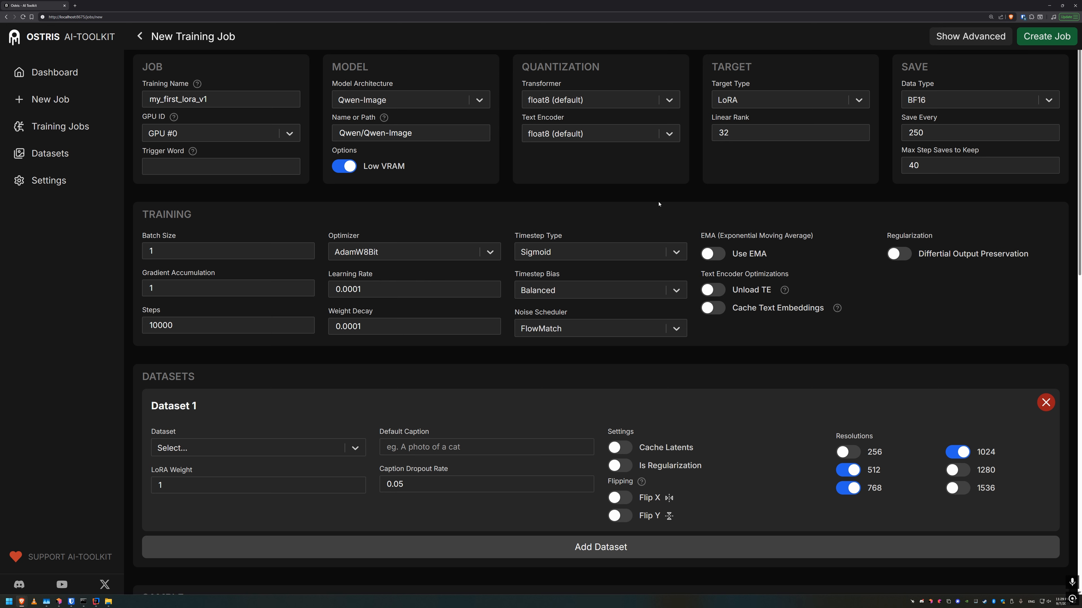
# Alternate between Unload TE and Cache Text Embeddings to compare the two text encoder optimizations, finishing with Unload TE enabled
pyautogui.doubleClick(541, 84)
pyautogui.click(543, 120)
pyautogui.doubleClick(538, 85)
pyautogui.click(697, 270)
pyautogui.click(719, 294)
pyautogui.click(718, 308)
pyautogui.click(719, 292)
pyautogui.click(719, 306)
pyautogui.click(718, 293)
pyautogui.click(717, 306)
pyautogui.click(718, 293)
pyautogui.click(718, 308)
pyautogui.click(716, 294)
pyautogui.click(716, 310)
pyautogui.click(717, 293)
pyautogui.click(715, 310)
pyautogui.click(716, 293)
pyautogui.click(715, 311)
pyautogui.click(715, 294)
pyautogui.click(715, 311)
pyautogui.click(715, 294)
pyautogui.click(715, 311)
pyautogui.click(715, 294)
pyautogui.click(718, 327)
# Read the help for unloading the text encoder and check the job's Trigger Word field
pyautogui.click(784, 291)
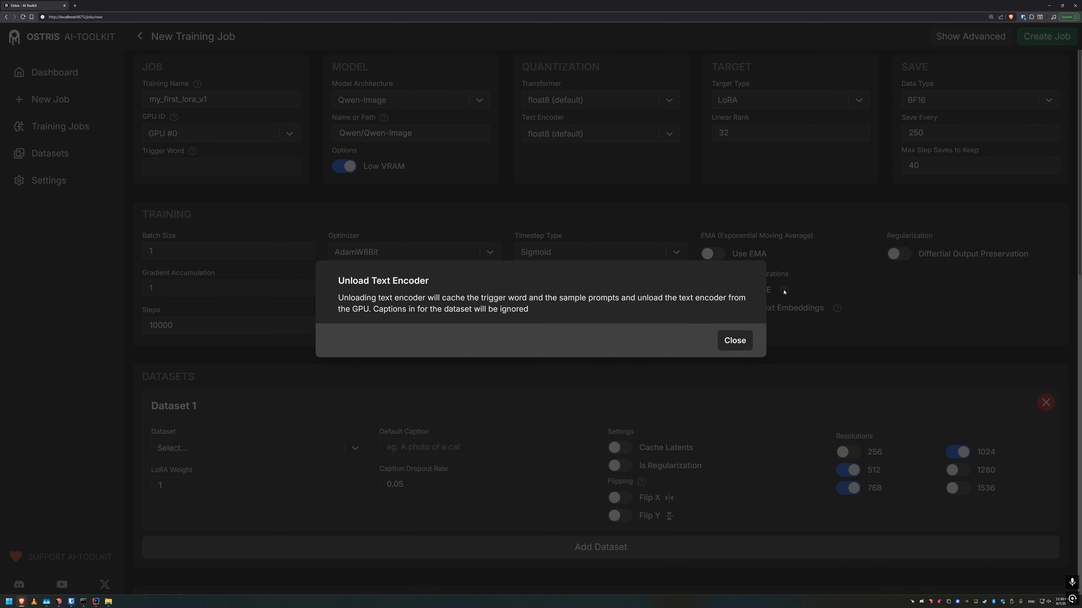
pyautogui.click(730, 339)
pyautogui.click(784, 290)
pyautogui.click(718, 340)
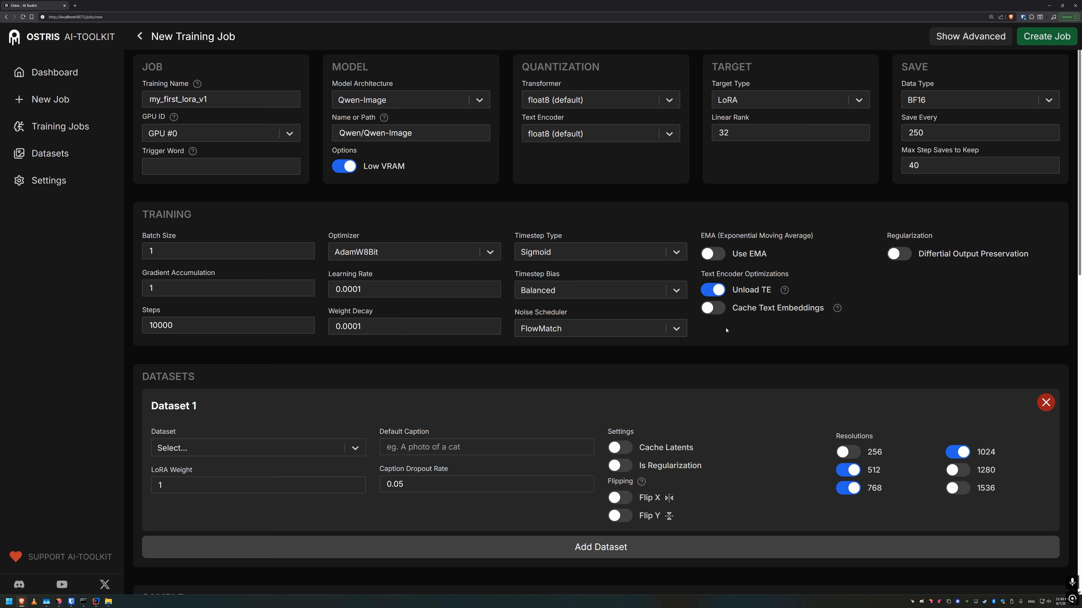
pyautogui.click(271, 168)
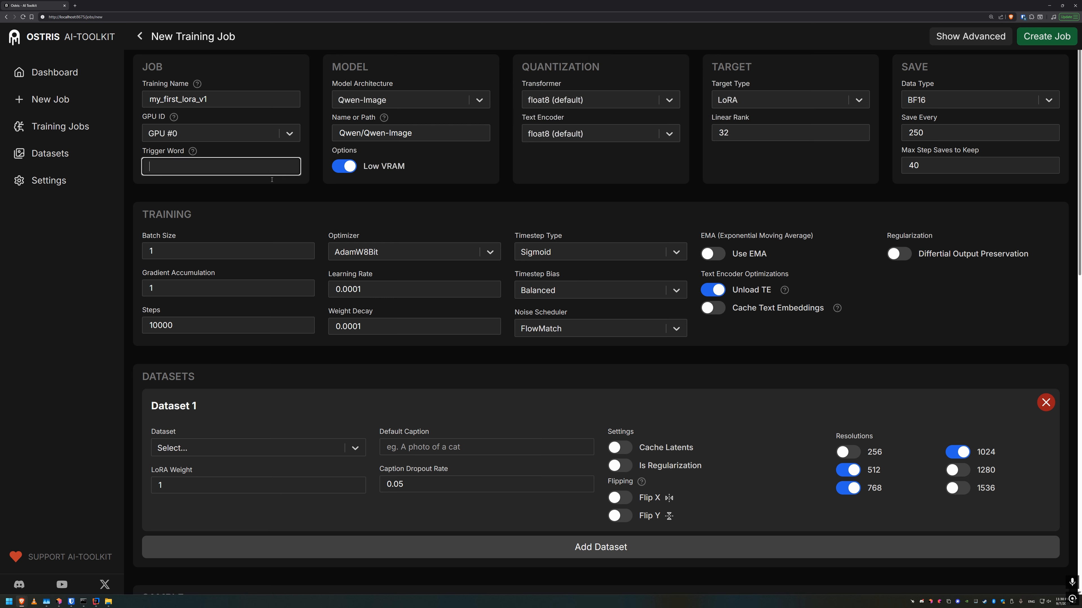
pyautogui.click(273, 197)
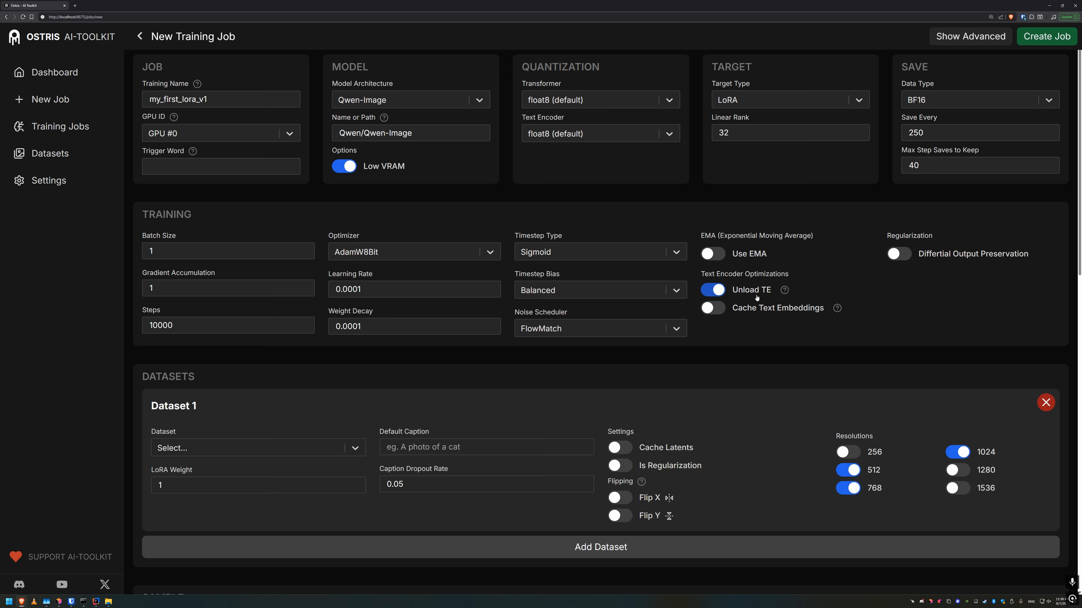
# Enable Cache Text Embeddings in place of Unload TE, and turn on Differtial Output Preservation regularization
pyautogui.click(713, 309)
pyautogui.click(899, 255)
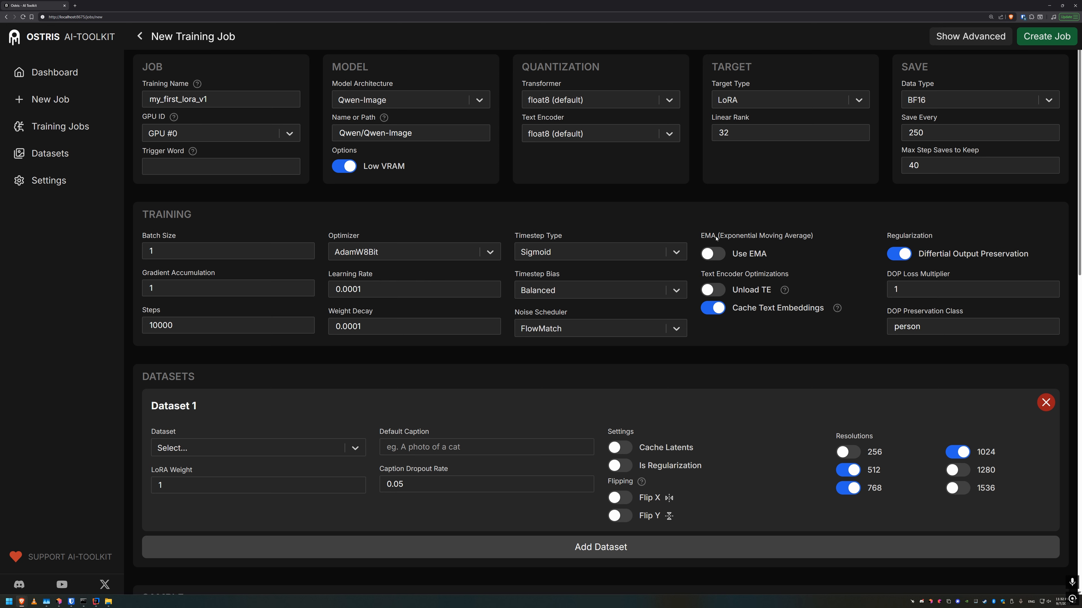
# Examine the EMA and Weight Decay settings along with the DOP Loss Multiplier and DOP Preservation Class
pyautogui.moveTo(700, 235); pyautogui.dragTo(816, 236)
pyautogui.click(746, 229)
pyautogui.tripleClick(340, 309)
pyautogui.click(400, 310)
pyautogui.click(939, 294)
pyautogui.doubleClick(947, 326)
pyautogui.click(949, 307)
pyautogui.doubleClick(978, 326)
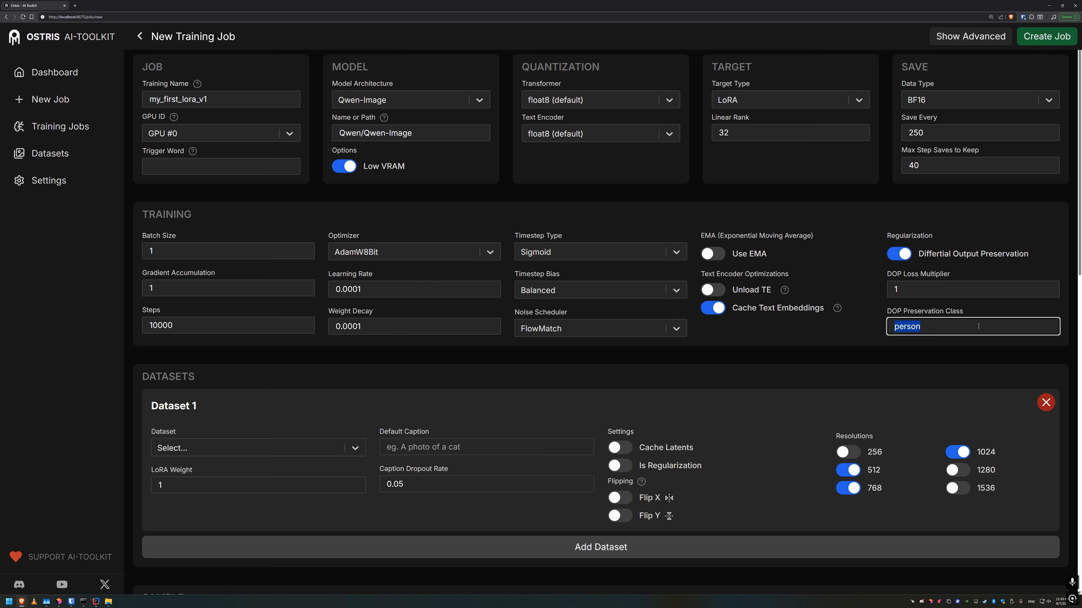
pyautogui.click(977, 351)
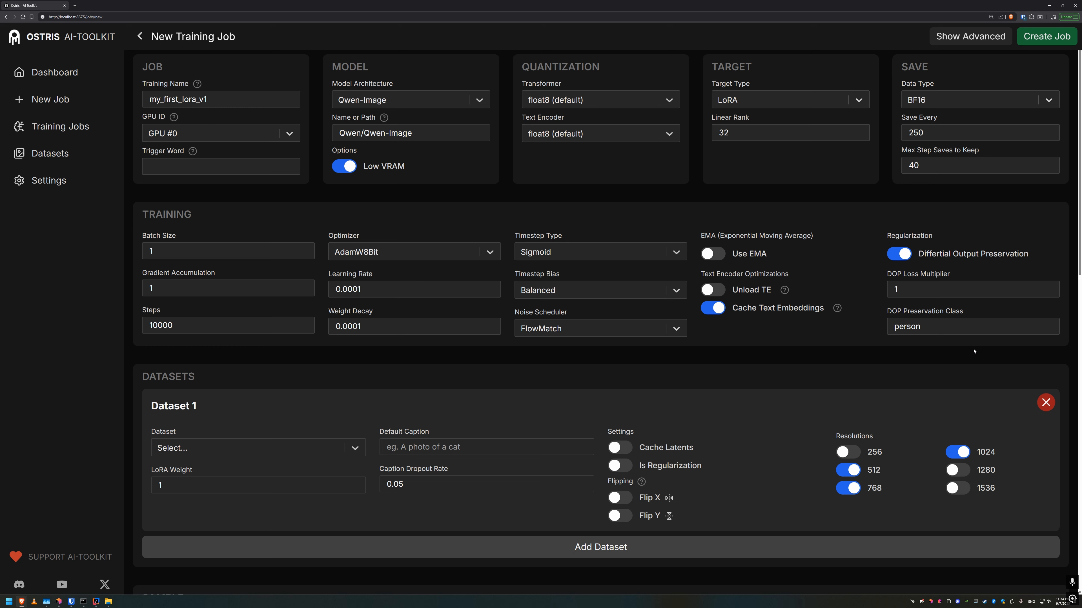
pyautogui.doubleClick(956, 328)
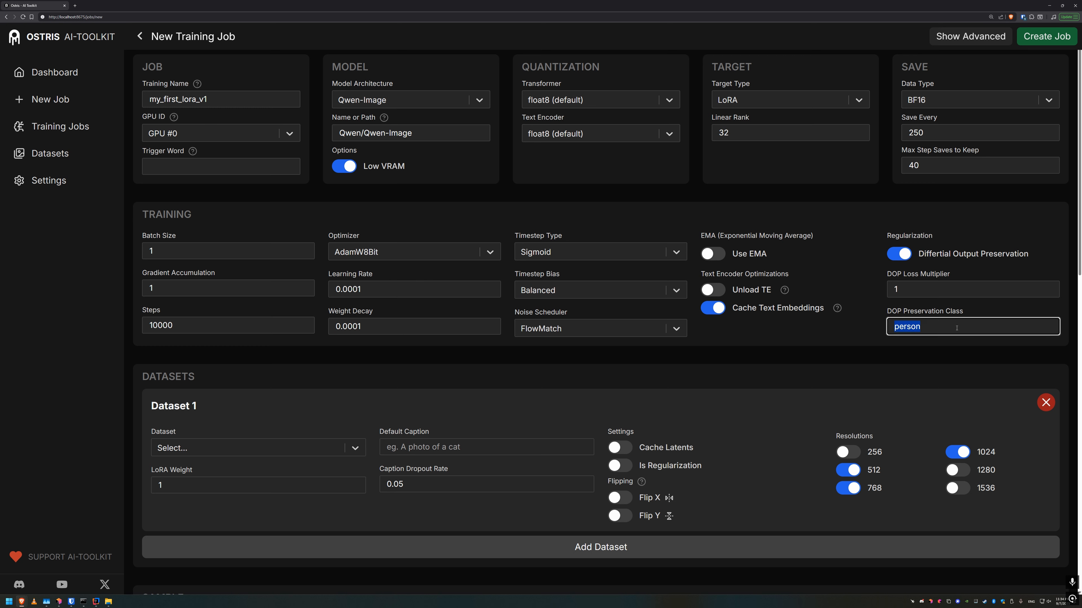
pyautogui.click(961, 348)
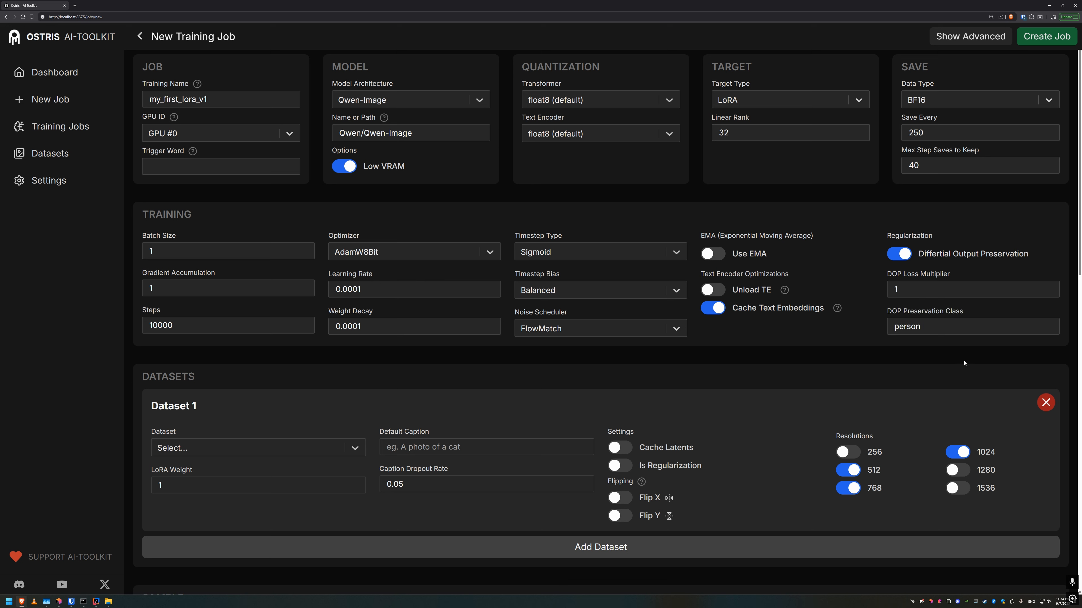
# Turn off Differtial Output Preservation regularization
pyautogui.click(962, 292)
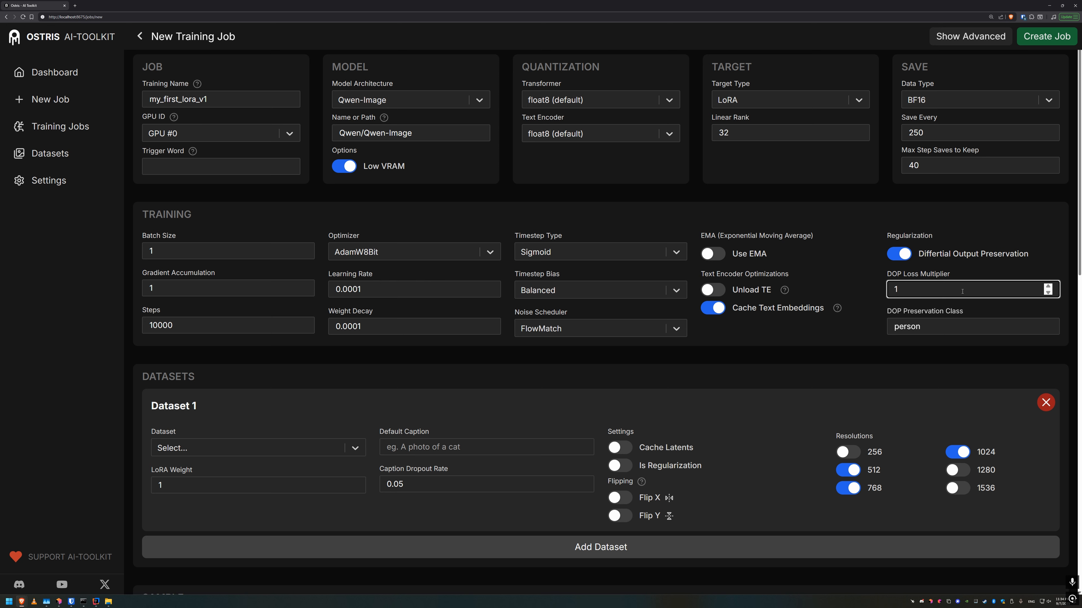
pyautogui.click(899, 254)
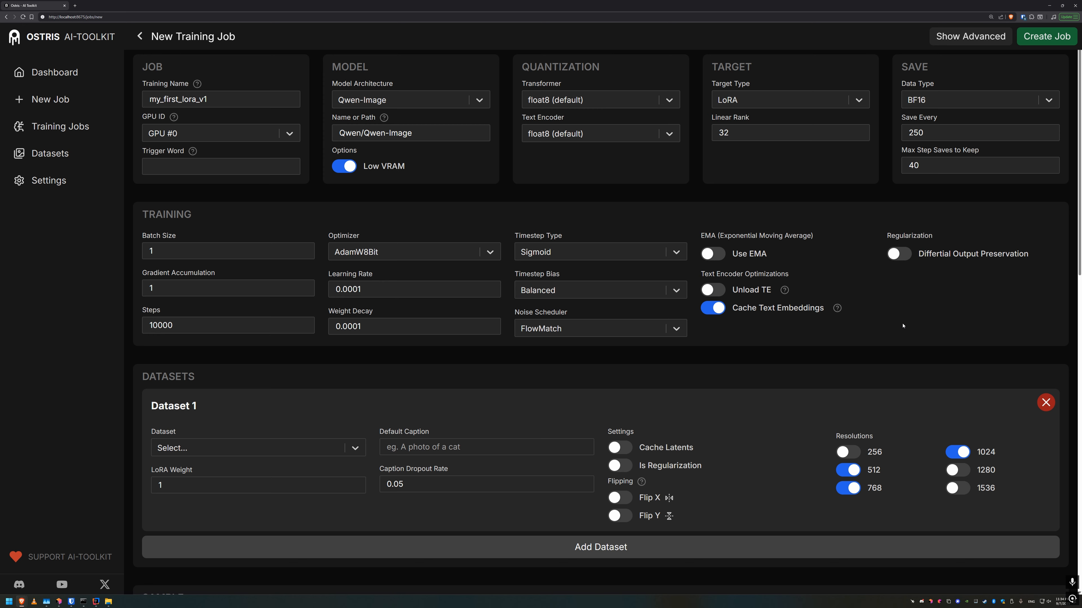
# Check which datasets are available for selection in Dataset 1
pyautogui.scroll(-5, 865, 348)
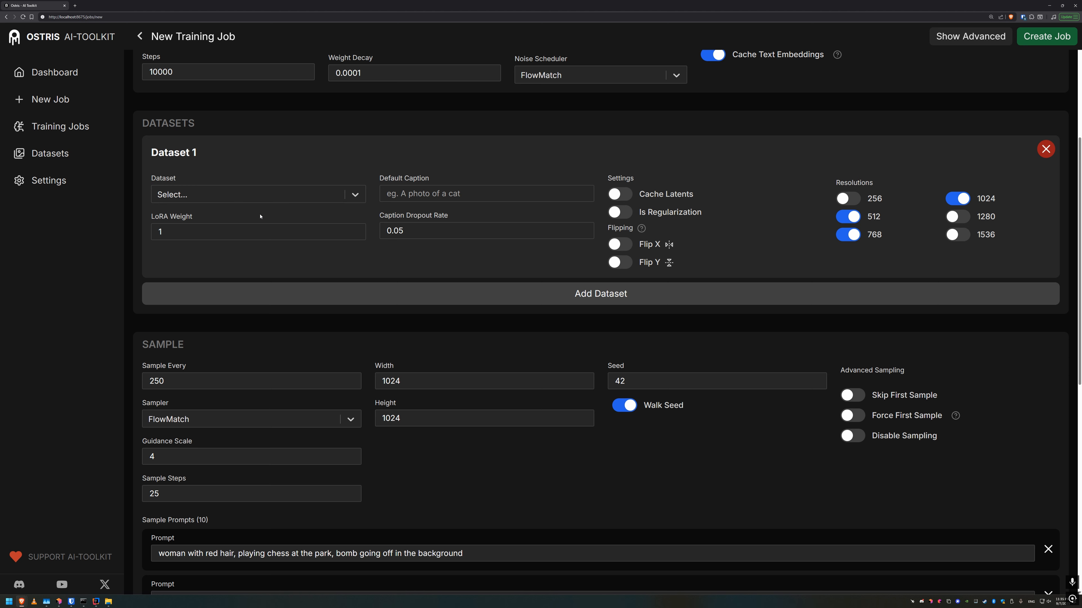
pyautogui.scroll(1, 260, 216)
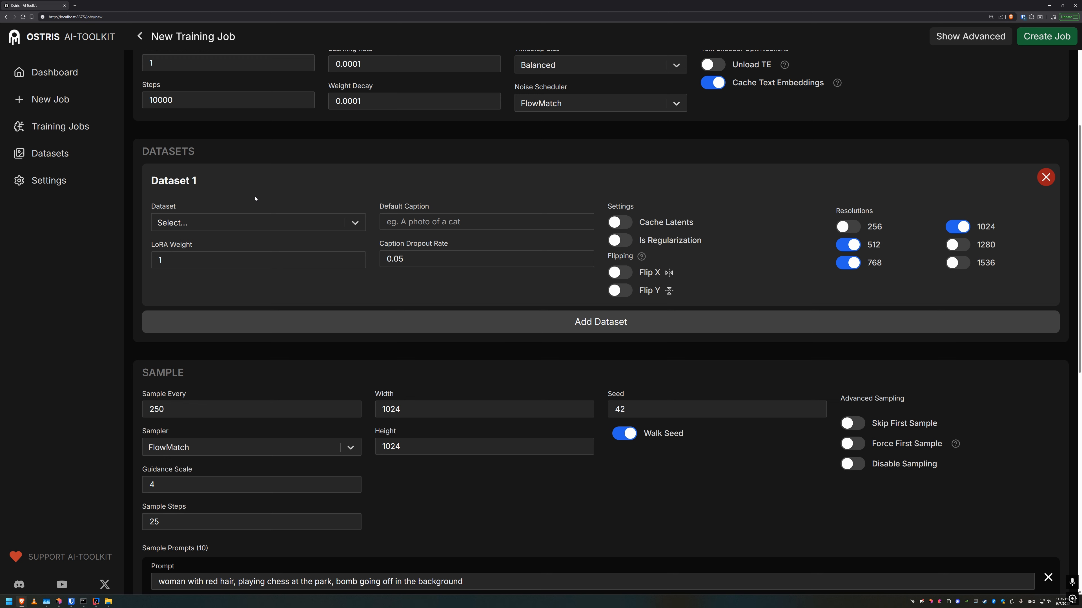
pyautogui.click(276, 224)
pyautogui.click(264, 223)
pyautogui.click(260, 223)
pyautogui.click(257, 222)
pyautogui.click(261, 223)
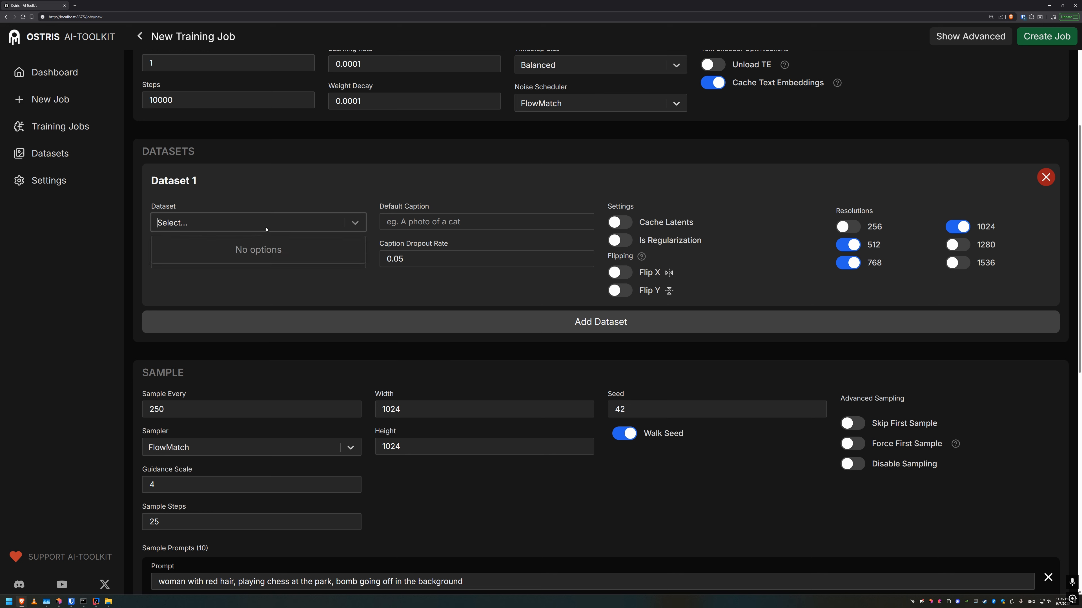
pyautogui.click(272, 195)
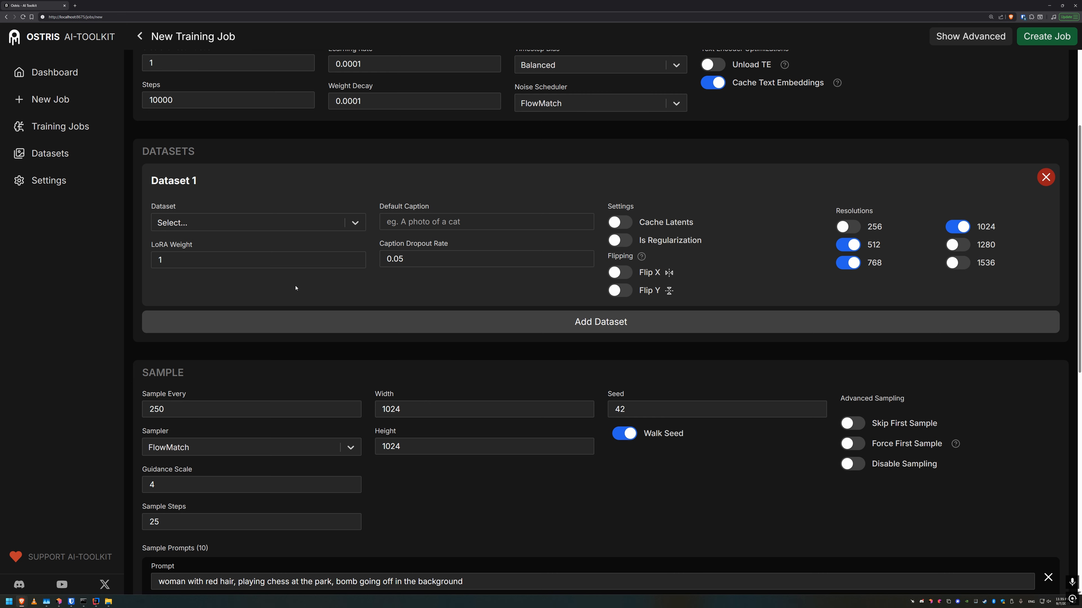
# Examine Dataset 1's LoRA Weight and Default Caption fields along with the job's Trigger Word field
pyautogui.scroll(5, 296, 288)
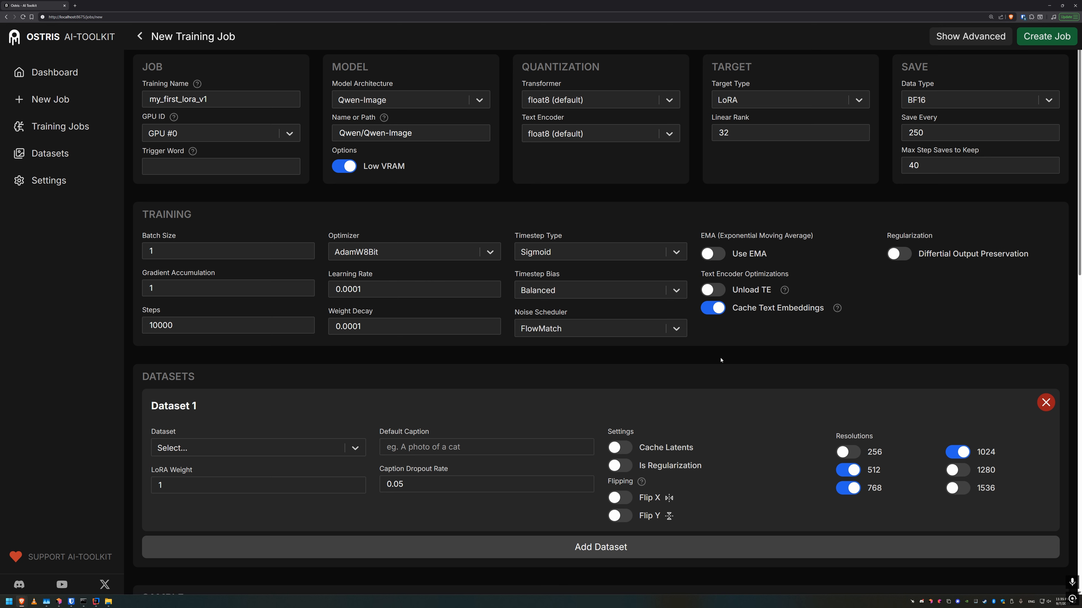
pyautogui.click(310, 487)
pyautogui.click(351, 512)
pyautogui.click(315, 484)
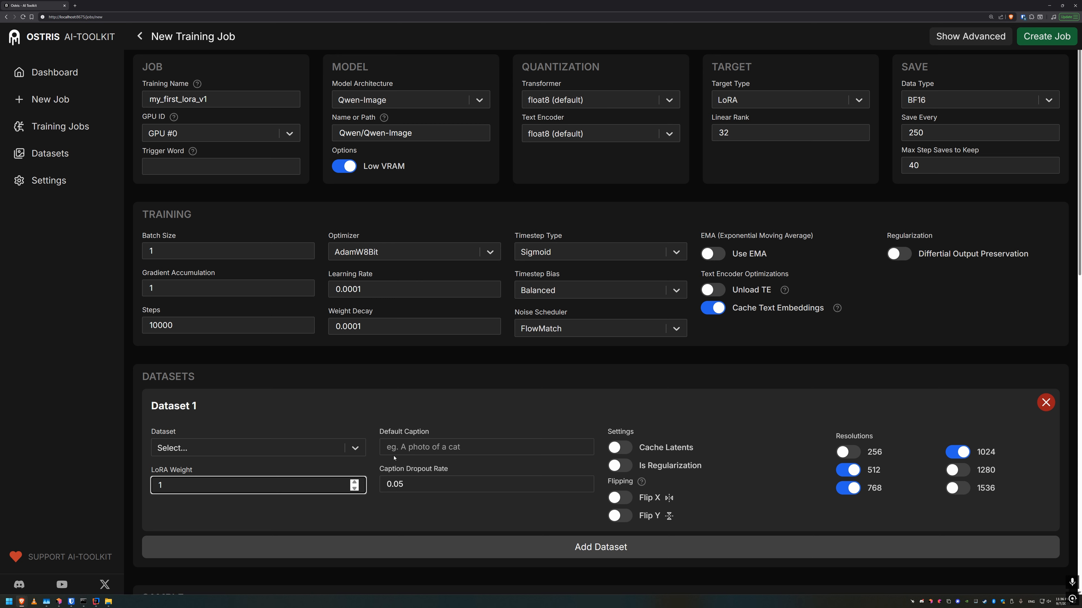
pyautogui.click(403, 450)
pyautogui.click(396, 418)
pyautogui.click(402, 447)
pyautogui.click(405, 421)
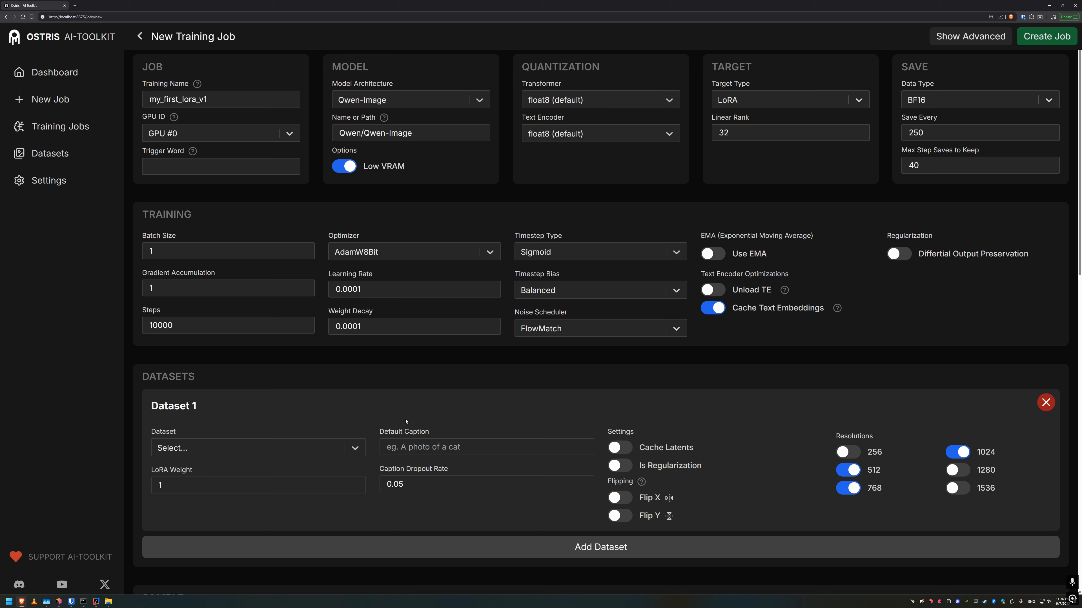
pyautogui.click(282, 172)
pyautogui.click(396, 447)
pyautogui.click(388, 409)
# Switch to Unload TE while reviewing the caption dropout setting, and return to Cache Text Embeddings
pyautogui.click(714, 297)
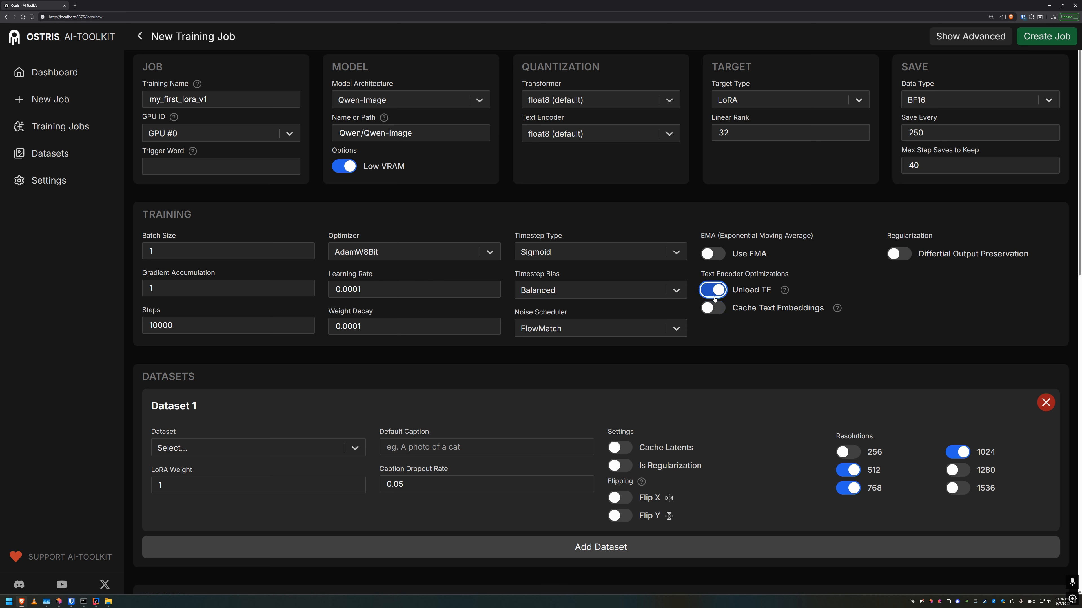
pyautogui.click(755, 293)
pyautogui.click(750, 295)
pyautogui.click(611, 408)
pyautogui.click(527, 485)
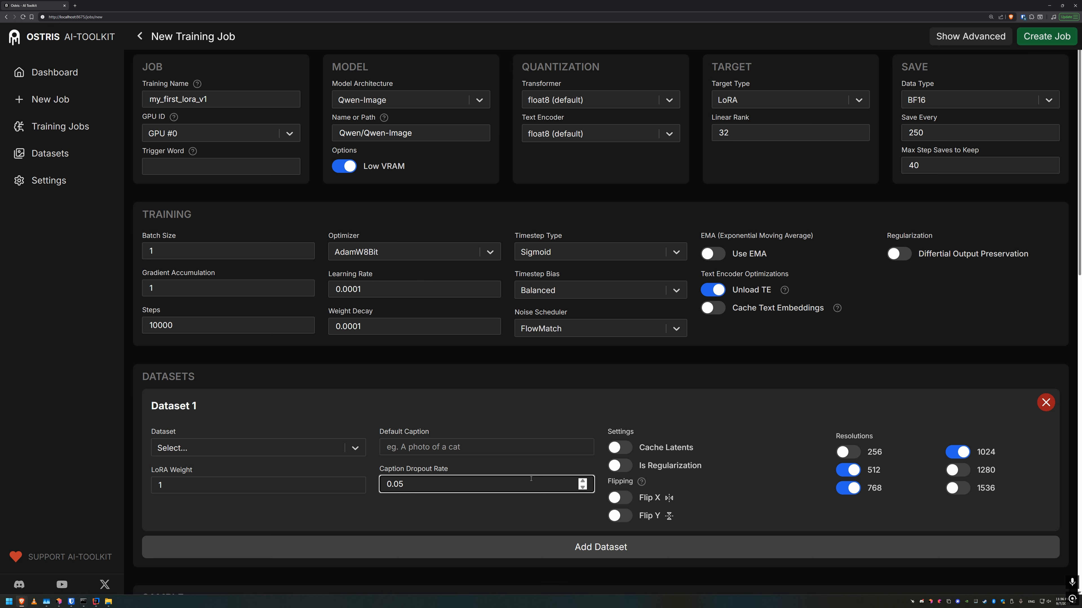
pyautogui.click(711, 309)
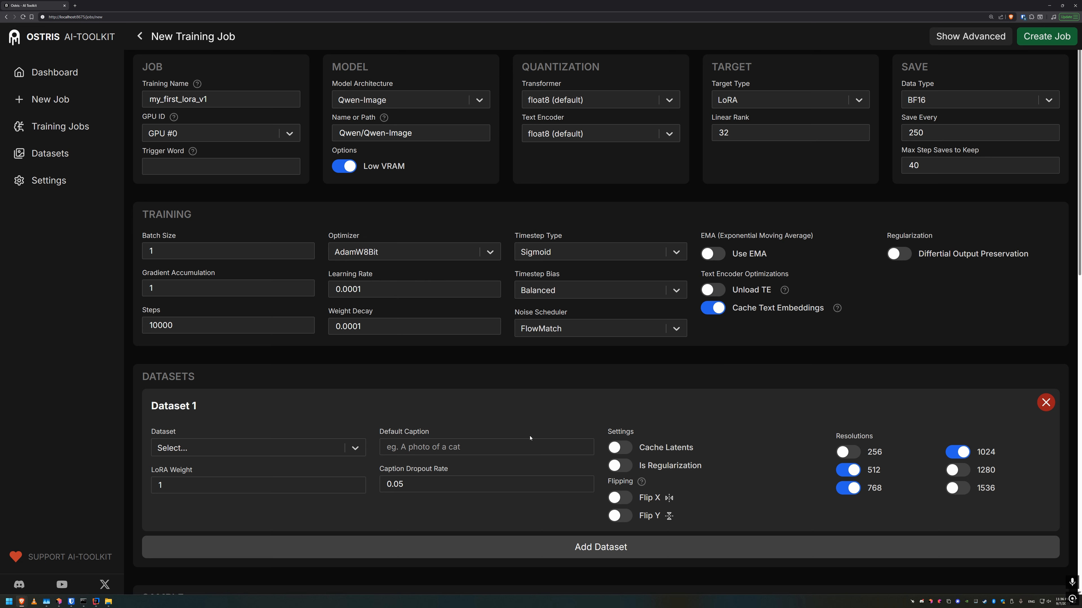
# Examine the Caption Dropout Rate setting of Dataset 1
pyautogui.click(466, 486)
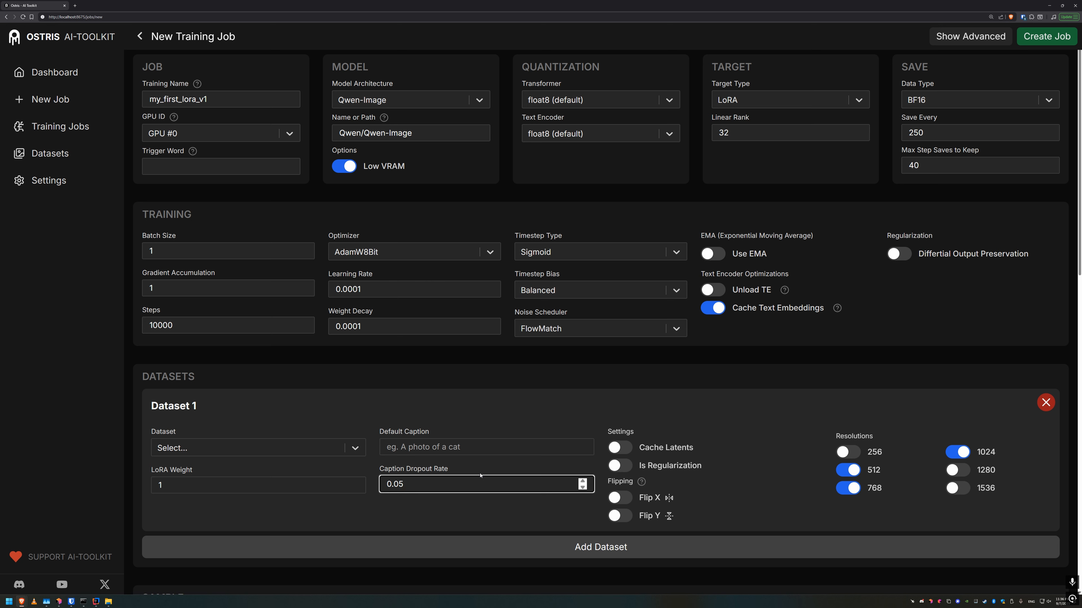
pyautogui.moveTo(476, 480); pyautogui.dragTo(375, 483)
pyautogui.click(432, 479)
pyautogui.click(518, 375)
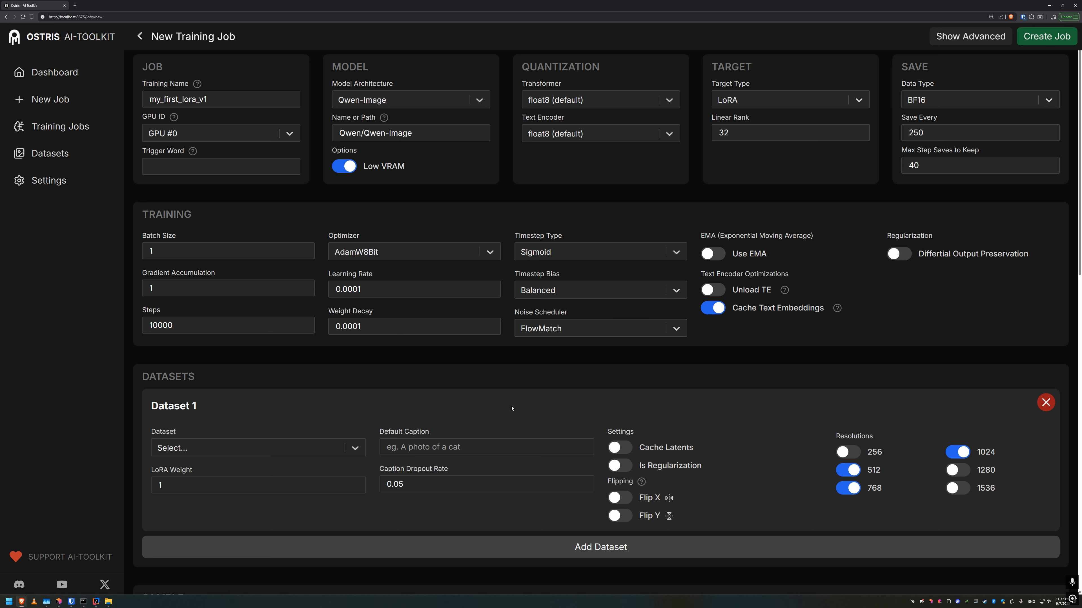
pyautogui.click(505, 484)
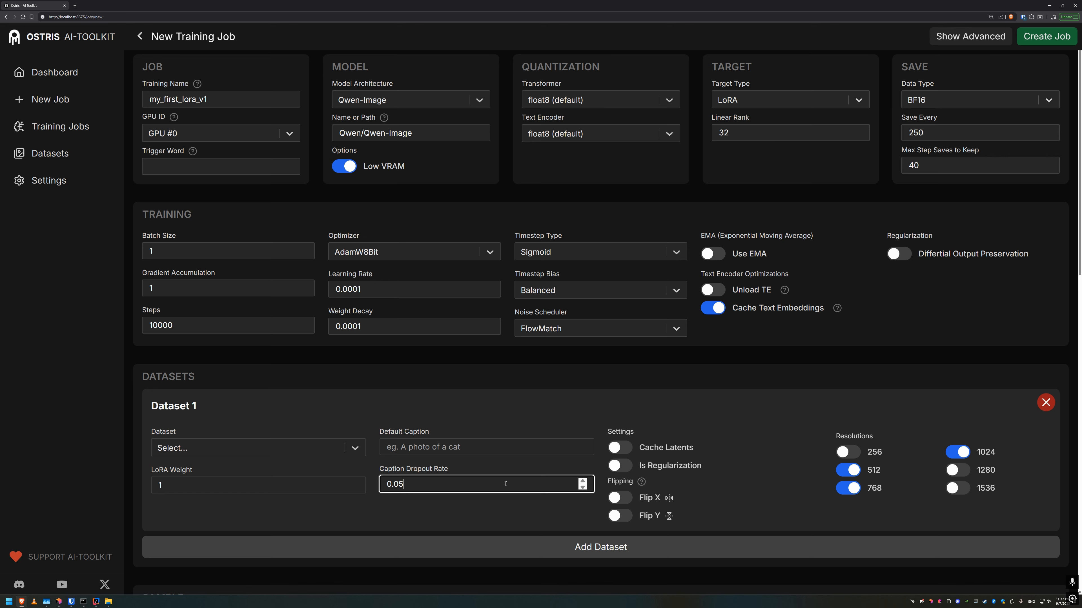
pyautogui.click(625, 367)
# Compare the training Regularization option with Dataset 1's Is Regularization setting
pyautogui.scroll(-2, 626, 375)
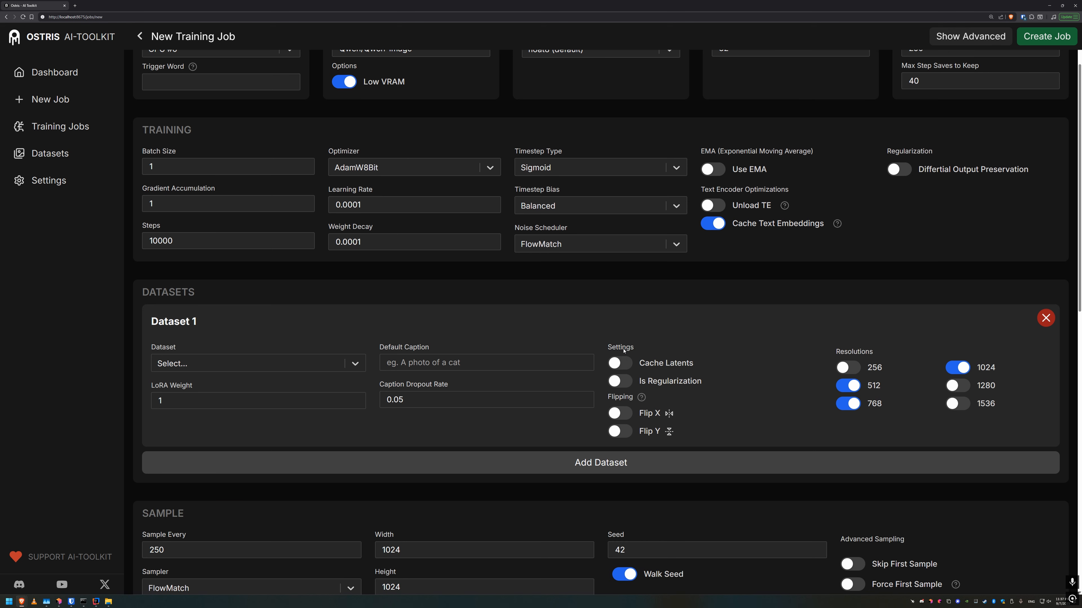
pyautogui.scroll(-1, 625, 362)
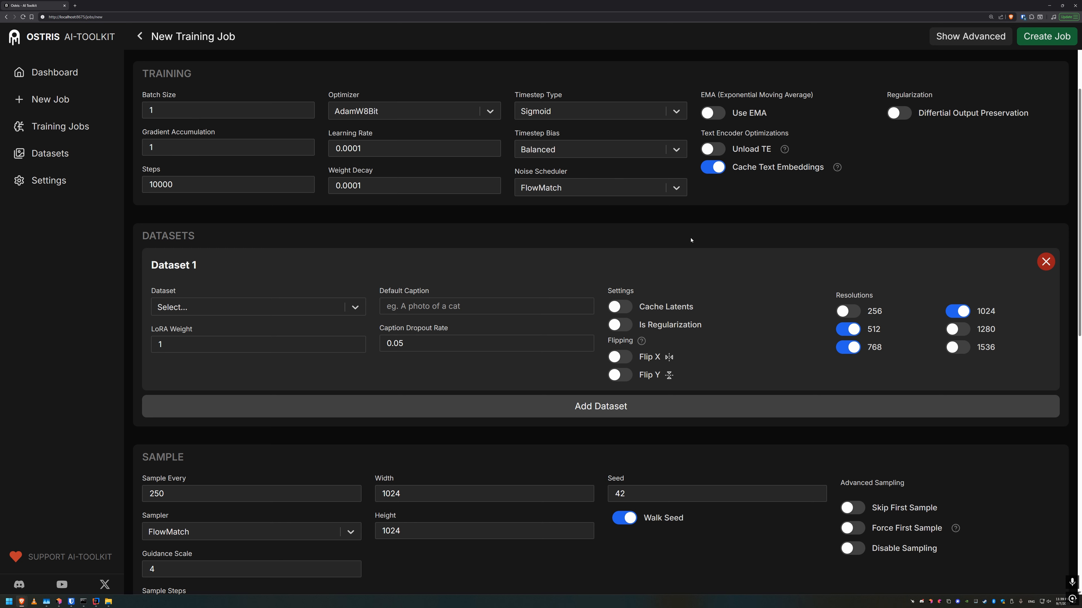
pyautogui.doubleClick(898, 95)
pyautogui.click(886, 213)
pyautogui.click(665, 325)
pyautogui.click(618, 326)
# Read the help on Flip X and Flip Y dataset augmentation and close it
pyautogui.click(641, 342)
pyautogui.click(735, 372)
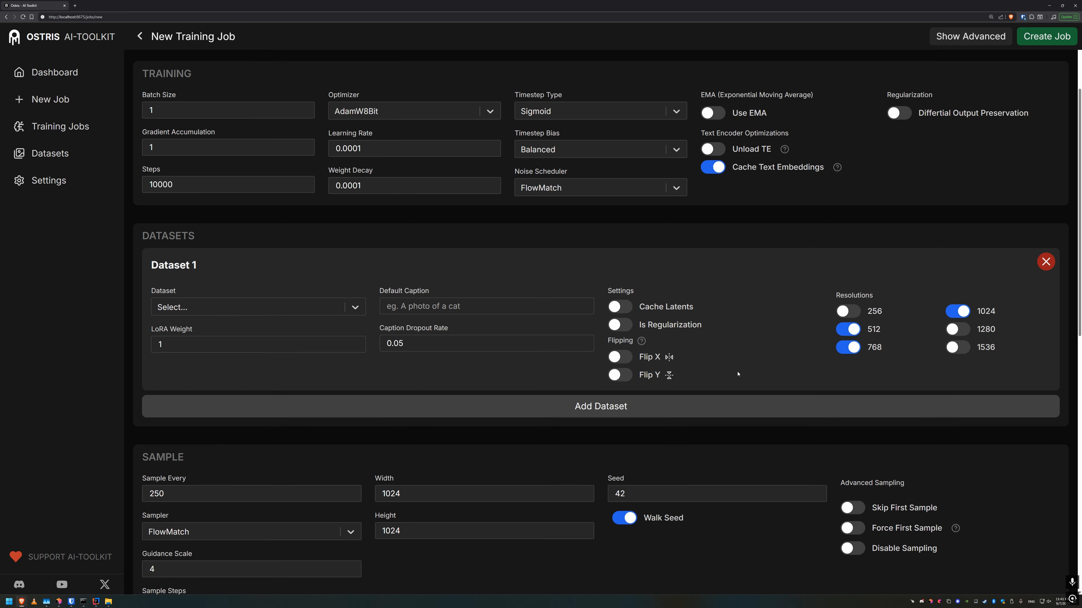
pyautogui.click(642, 341)
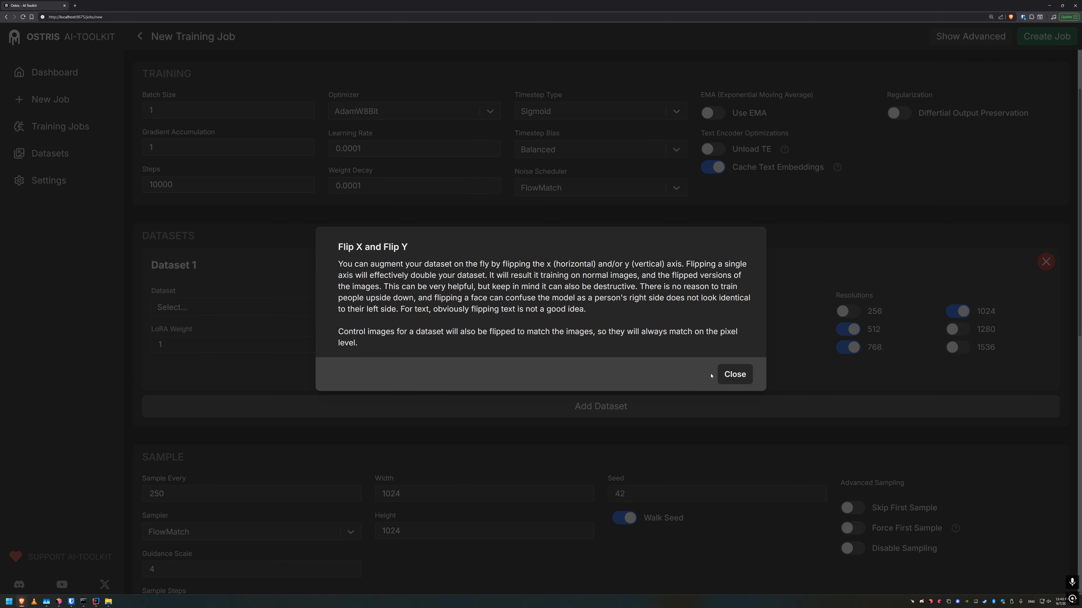
pyautogui.click(729, 375)
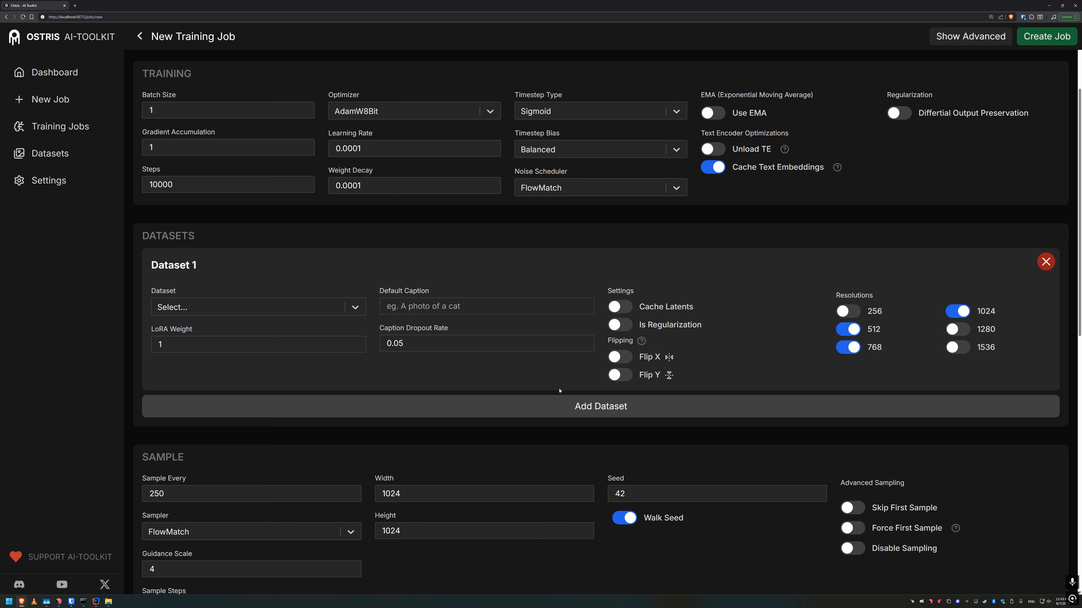
# Switch Flip X and Flip Y on and back off for Dataset 1
pyautogui.click(624, 360)
pyautogui.click(624, 376)
pyautogui.click(625, 360)
pyautogui.click(626, 377)
pyautogui.click(772, 375)
pyautogui.scroll(3, 864, 345)
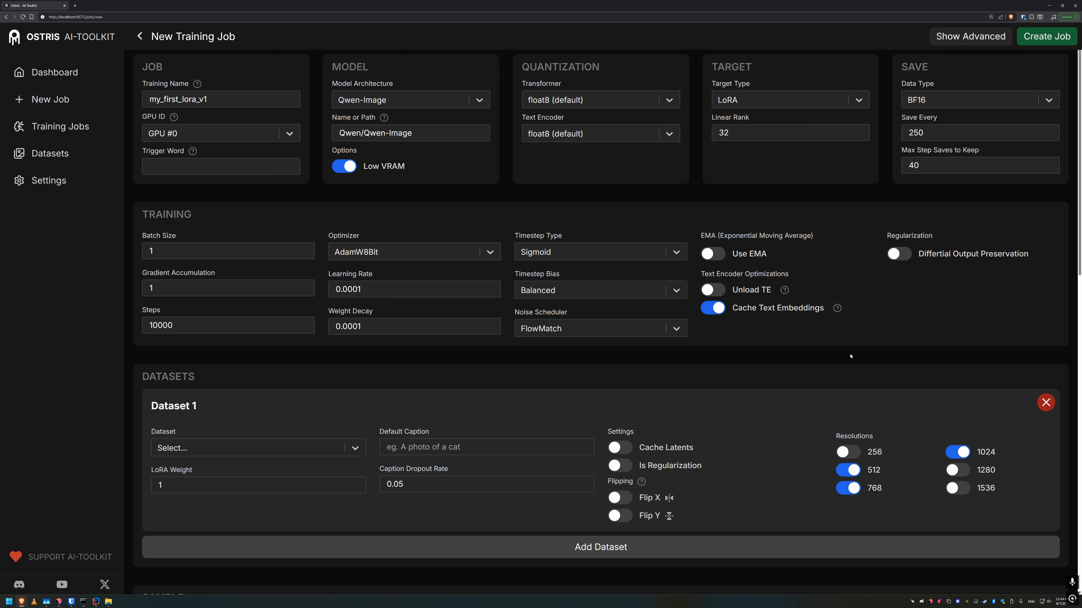
# Enable the 1280 training resolution for Dataset 1, keeping 1024 enabled
pyautogui.click(963, 453)
pyautogui.click(958, 452)
pyautogui.click(956, 470)
# Review the Dataset 1 resolutions and the Sample section, focusing on the Sample Every interval
pyautogui.scroll(-4, 953, 515)
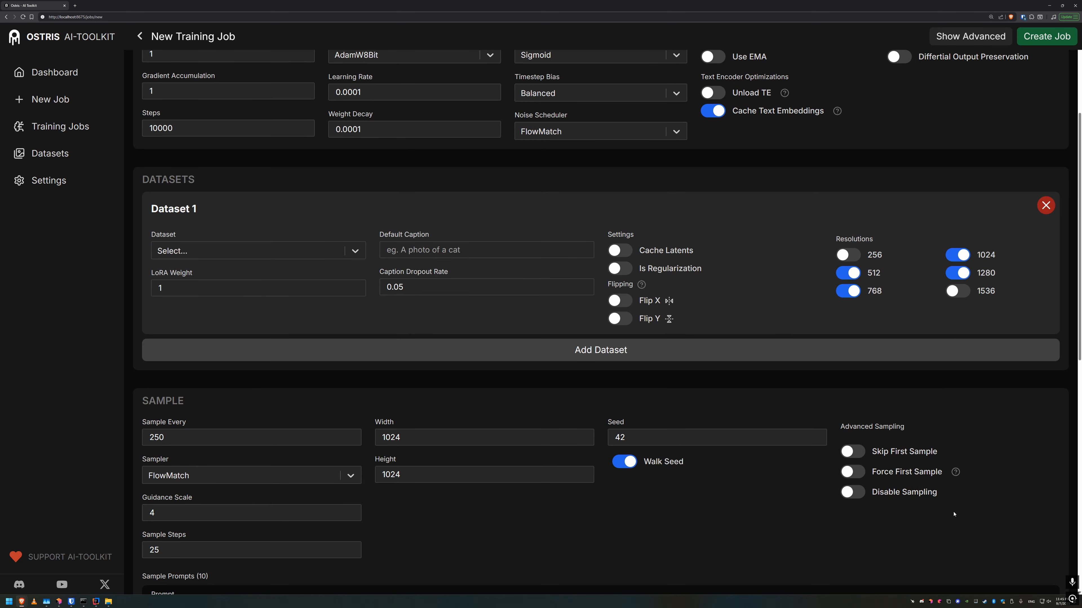
pyautogui.scroll(-1, 953, 514)
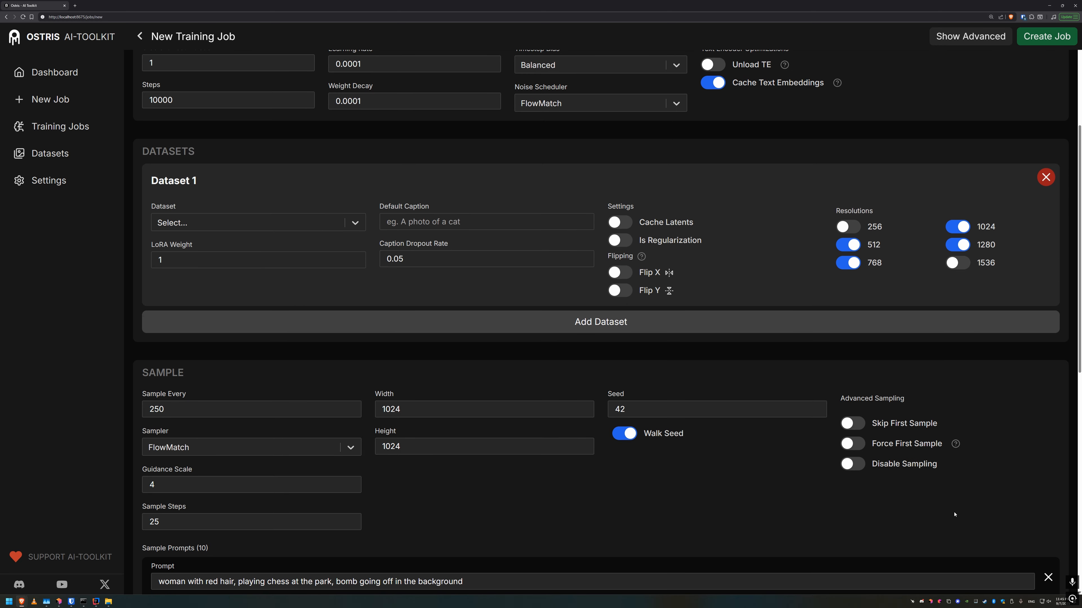
pyautogui.scroll(-3, 954, 514)
pyautogui.scroll(2, 954, 515)
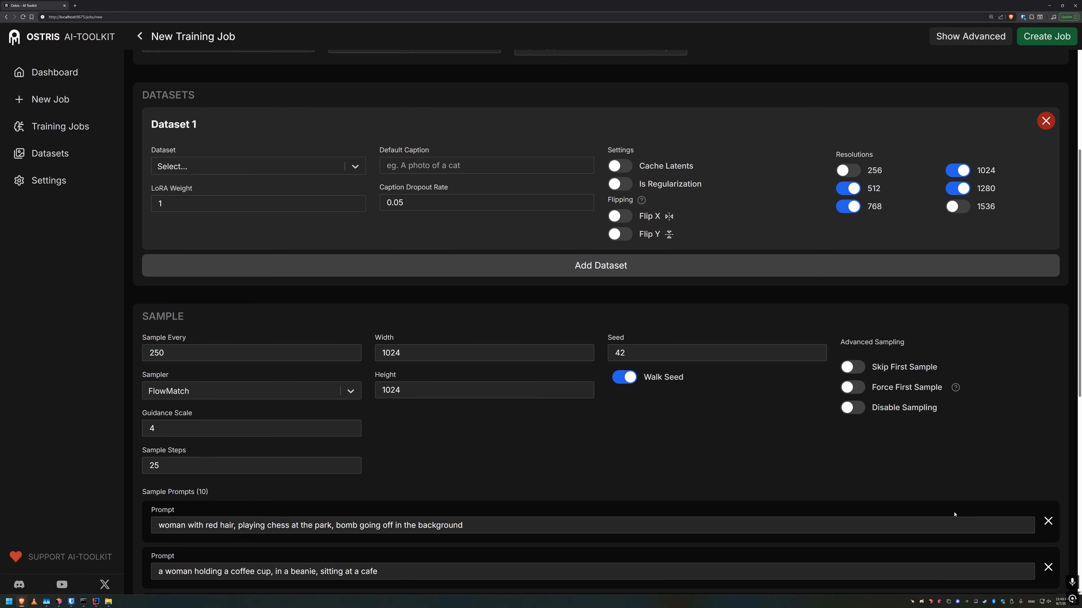
pyautogui.scroll(-3, 941, 509)
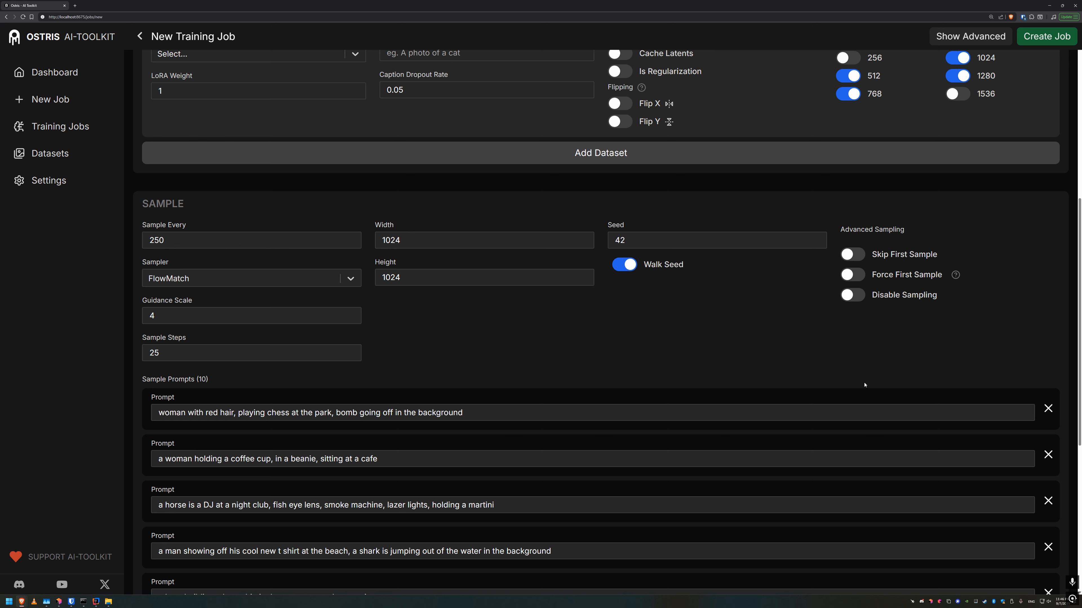
pyautogui.scroll(8, 864, 385)
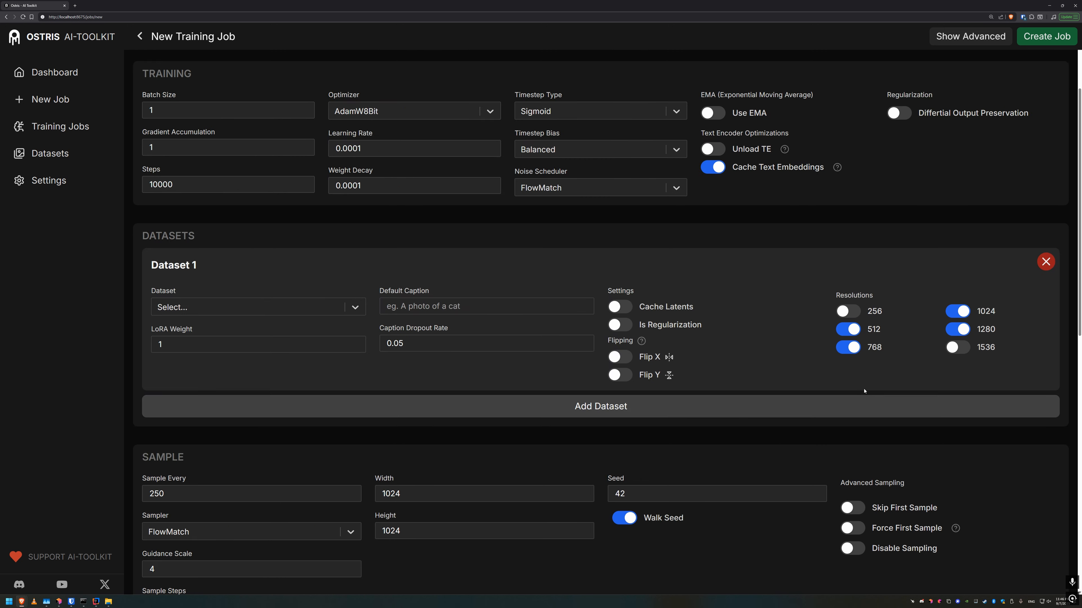
pyautogui.scroll(-8, 578, 246)
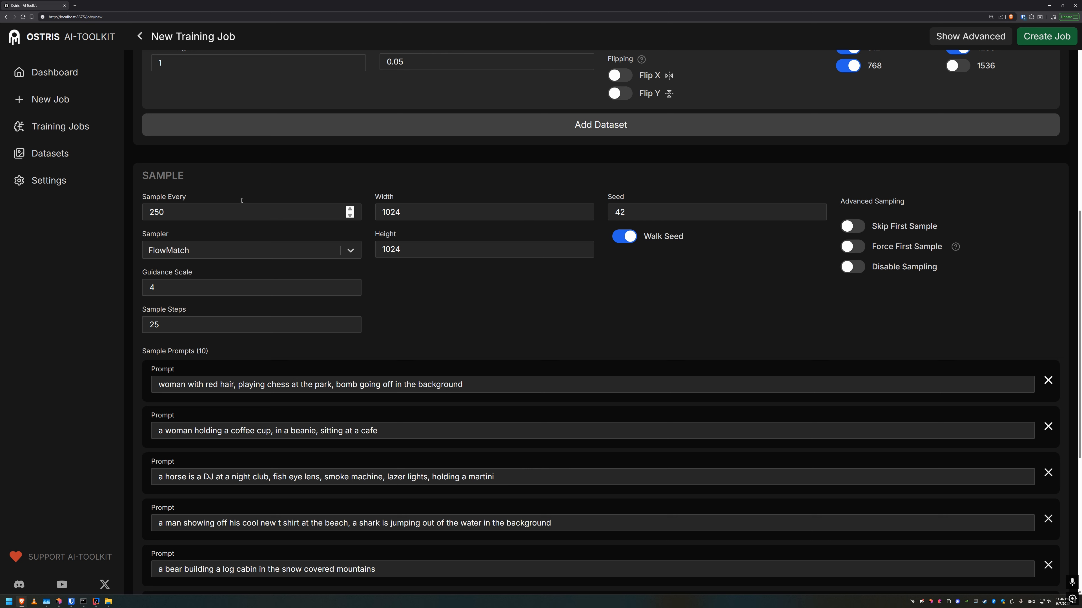
pyautogui.doubleClick(168, 175)
pyautogui.click(209, 182)
pyautogui.click(192, 212)
pyautogui.doubleClick(193, 212)
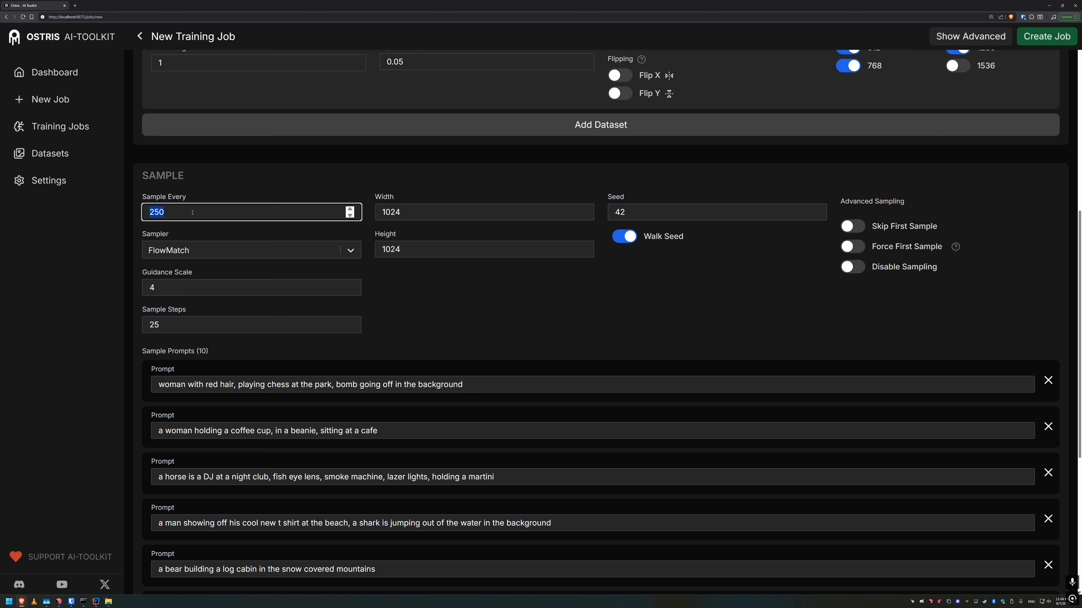
# Review the list of sample prompts, including the first prompt about the woman with red hair
pyautogui.scroll(-5, 196, 234)
pyautogui.moveTo(159, 166); pyautogui.dragTo(212, 153)
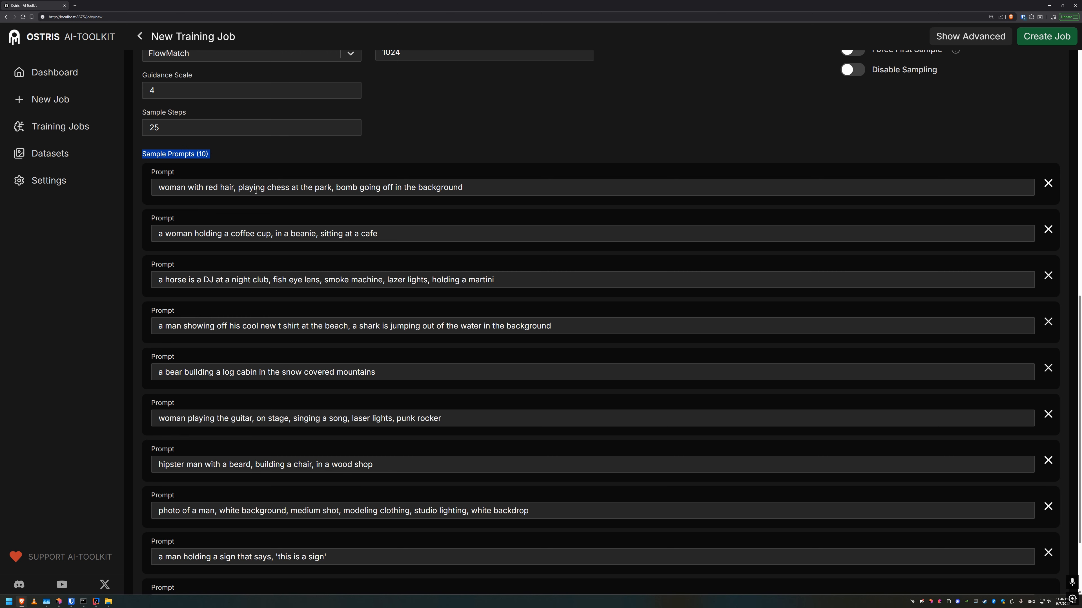
pyautogui.scroll(-3, 256, 478)
pyautogui.scroll(4, 269, 398)
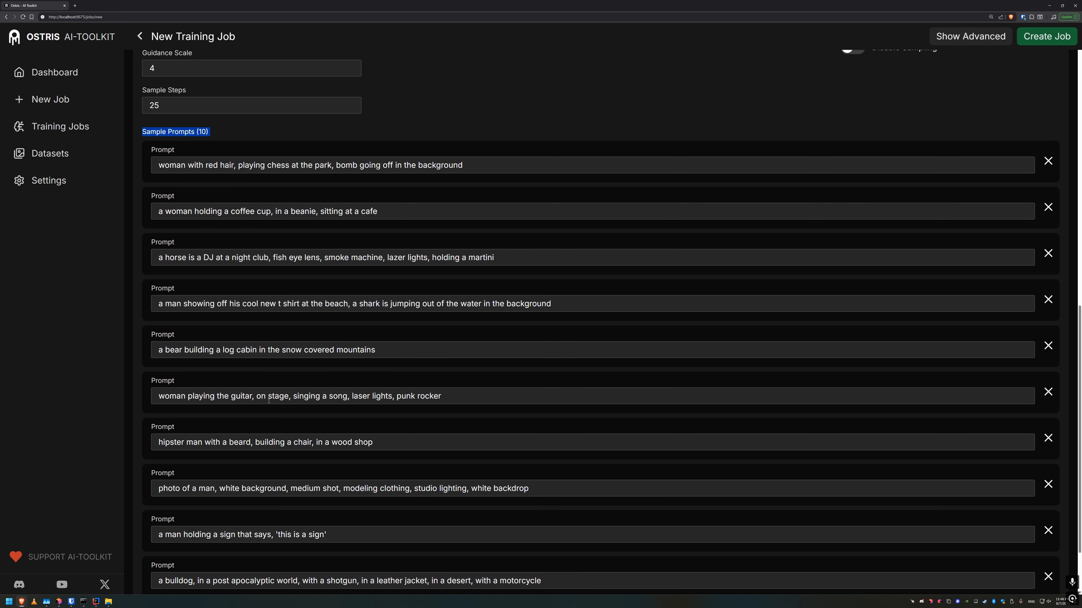
pyautogui.scroll(1, 268, 398)
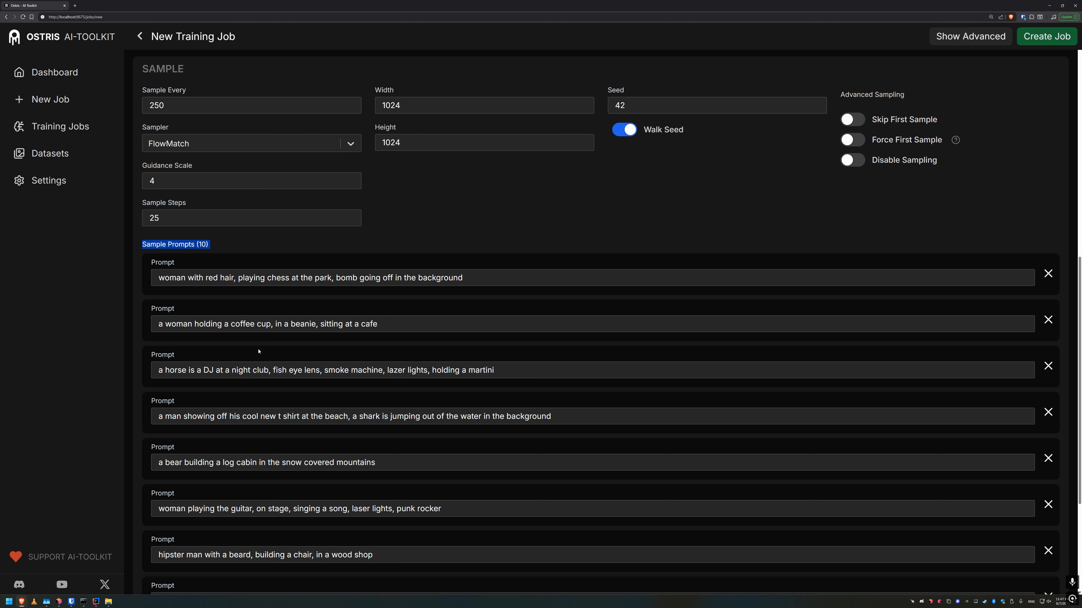
pyautogui.click(464, 281)
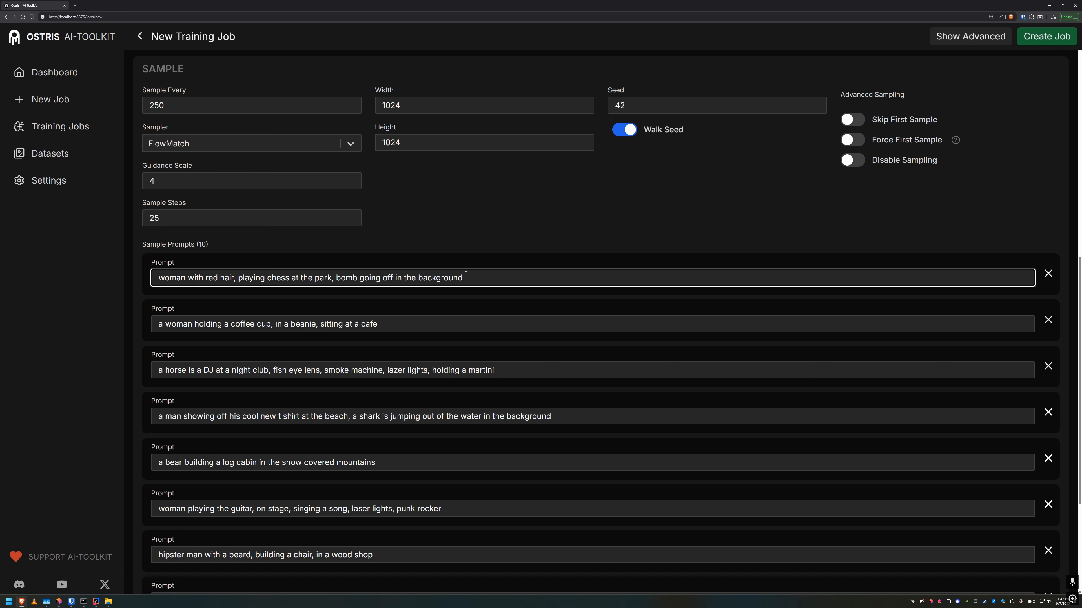
# Check the available Sampler options and the Guidance Scale field, keeping FlowMatch as the sampler
pyautogui.scroll(1, 468, 247)
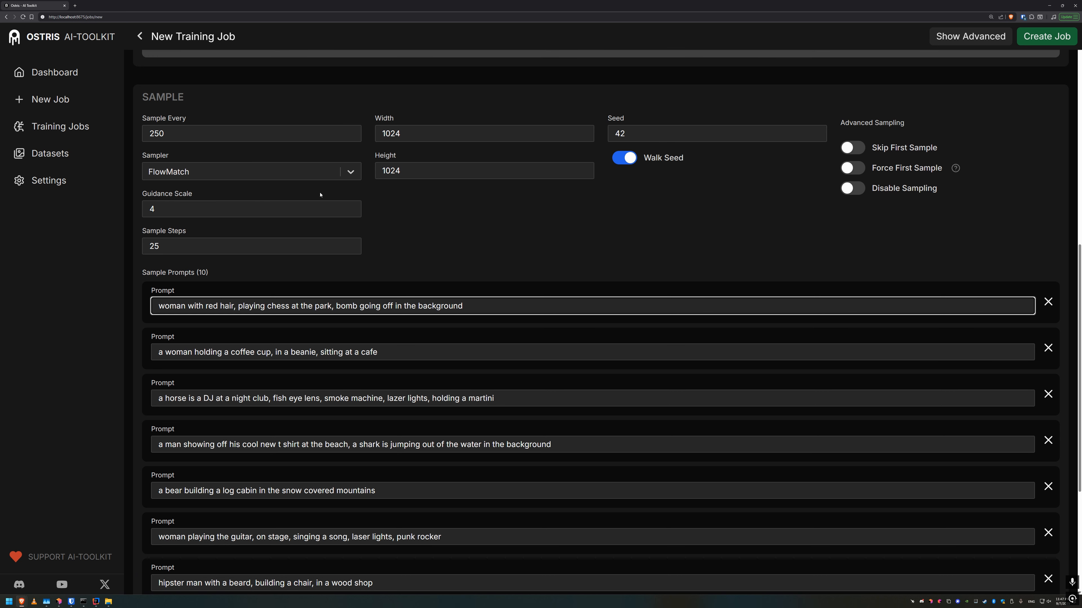
pyautogui.click(243, 172)
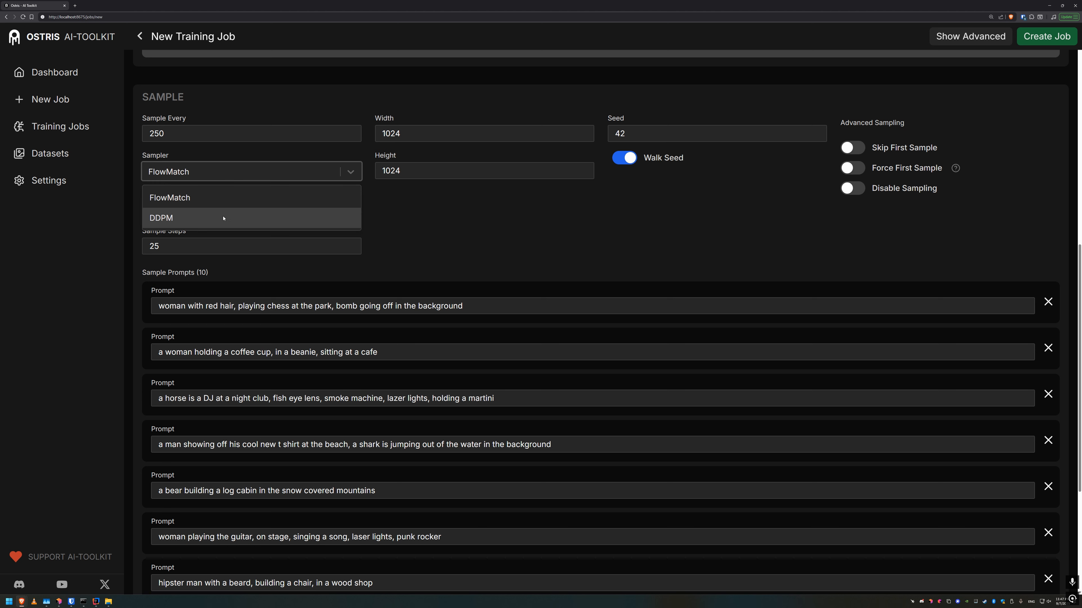
pyautogui.click(404, 209)
pyautogui.click(326, 208)
pyautogui.click(411, 215)
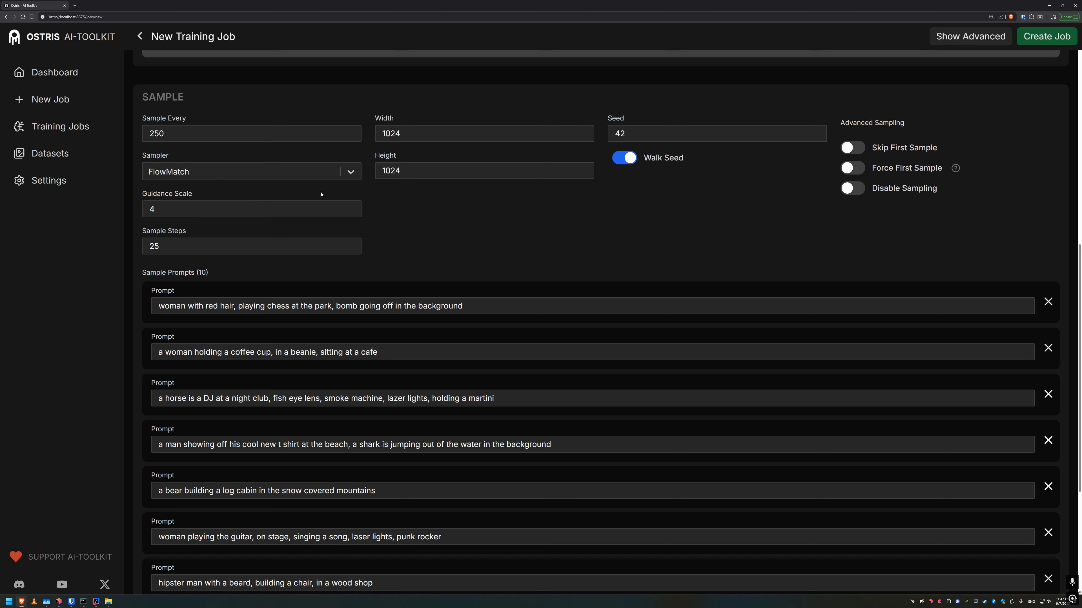
# Review the Sample section's Guidance Scale and Seed fields against the rest of the job settings
pyautogui.scroll(10, 341, 209)
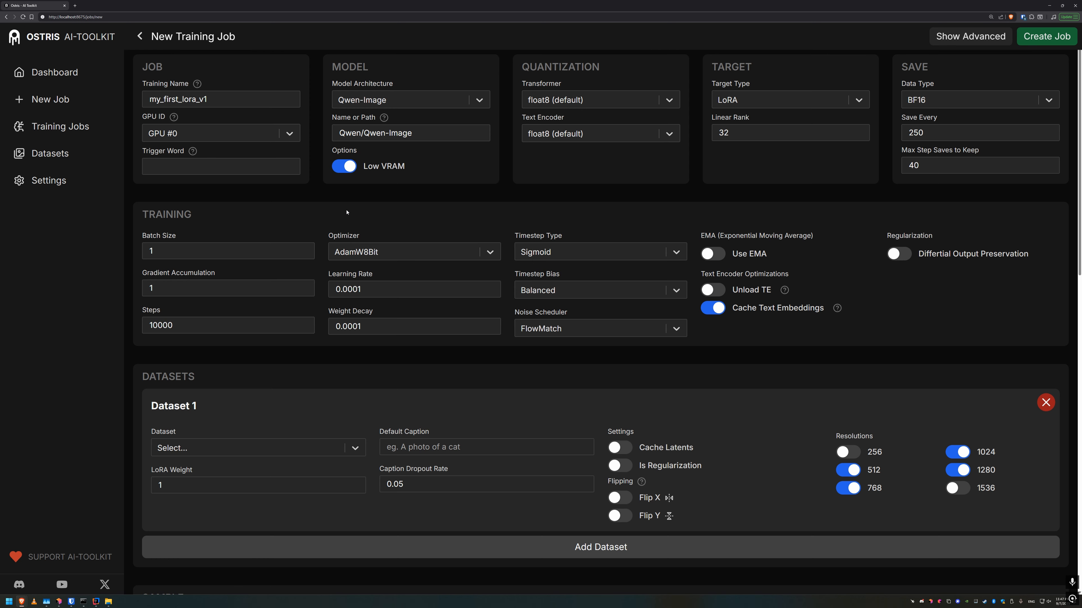
pyautogui.scroll(-10, 347, 211)
pyautogui.scroll(3, 324, 226)
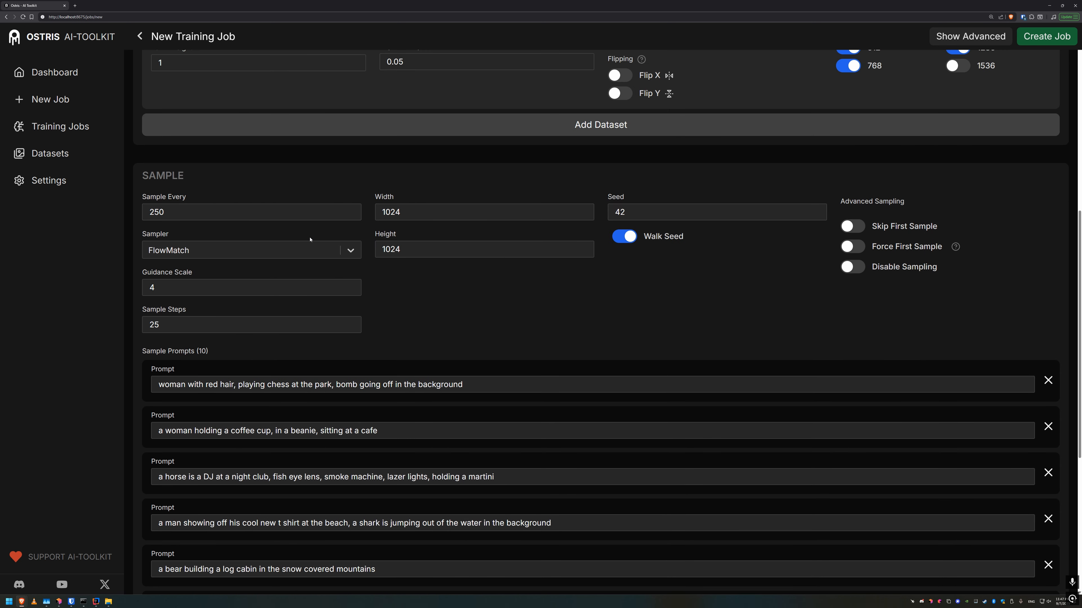
pyautogui.click(302, 291)
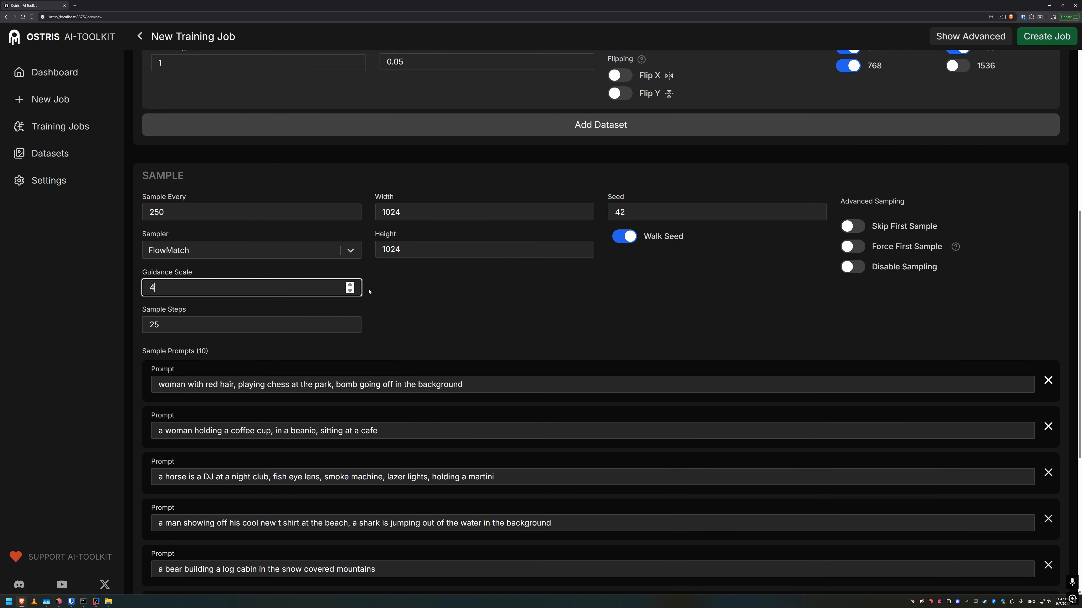
pyautogui.click(391, 292)
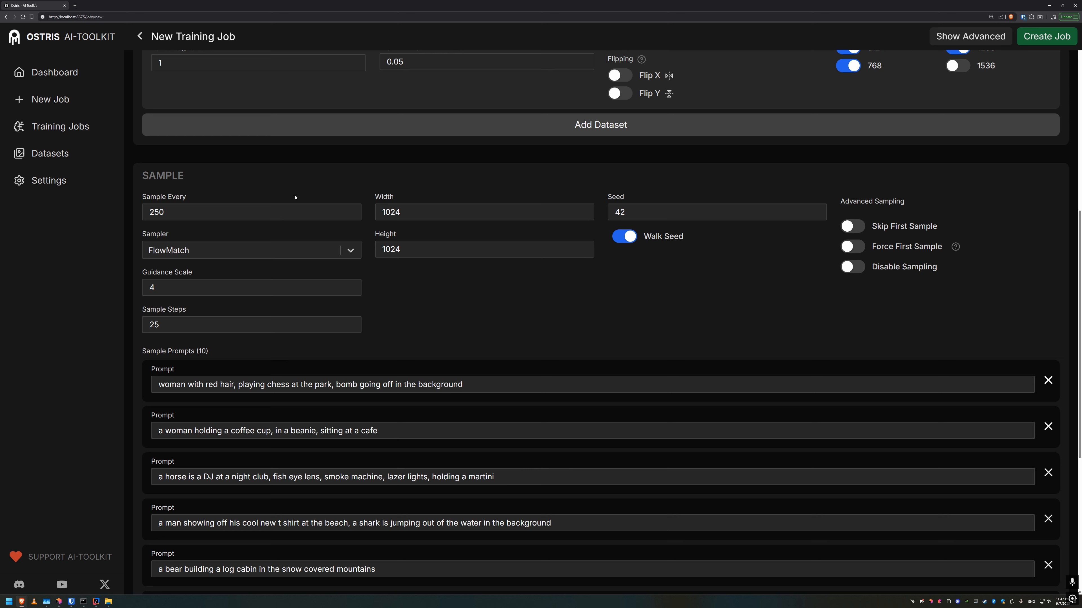
pyautogui.click(650, 210)
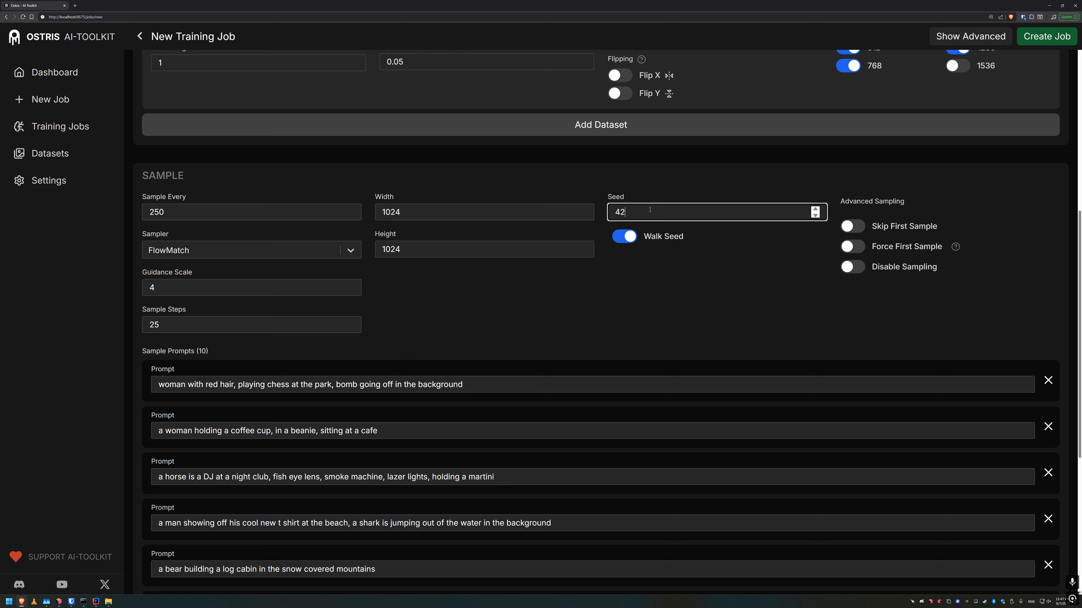
pyautogui.click(708, 278)
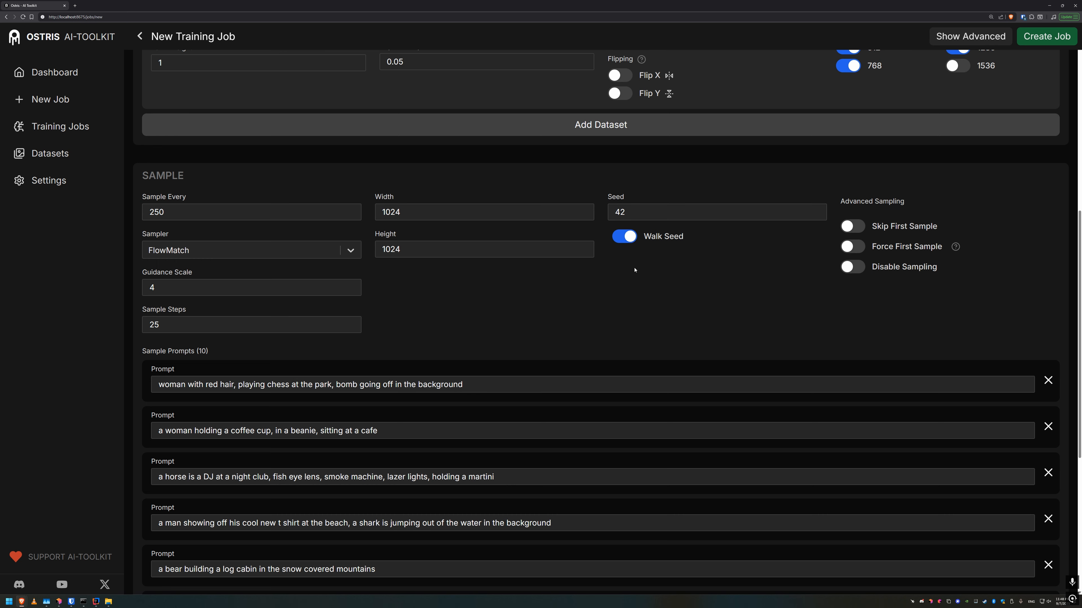
# Examine the first four sample prompts one by one, highlighting their text without editing it
pyautogui.scroll(-3, 634, 269)
pyautogui.click(517, 273)
pyautogui.click(520, 318)
pyautogui.click(535, 274)
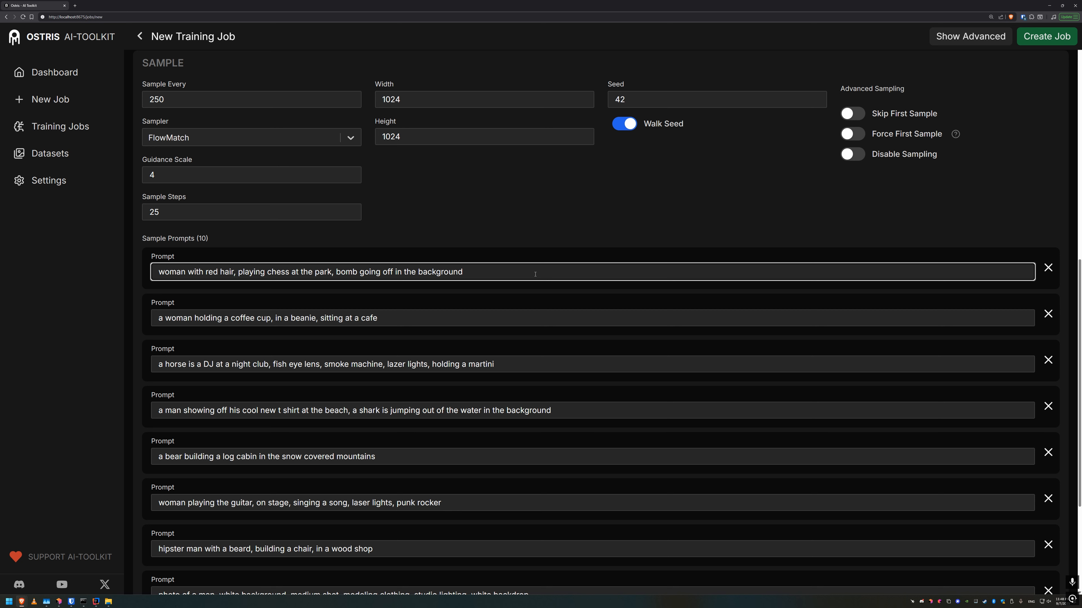
pyautogui.moveTo(497, 272); pyautogui.dragTo(157, 273)
pyautogui.moveTo(455, 317); pyautogui.dragTo(131, 321)
pyautogui.moveTo(496, 364); pyautogui.dragTo(159, 365)
pyautogui.click(557, 410)
pyautogui.hotkey('ctrl', 'a')
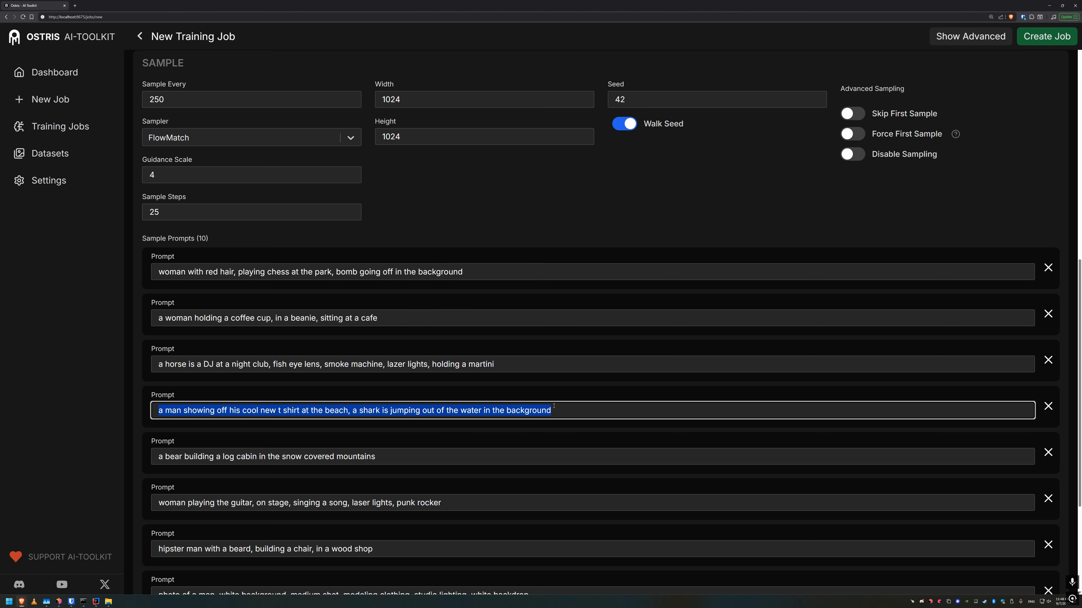
pyautogui.click(575, 225)
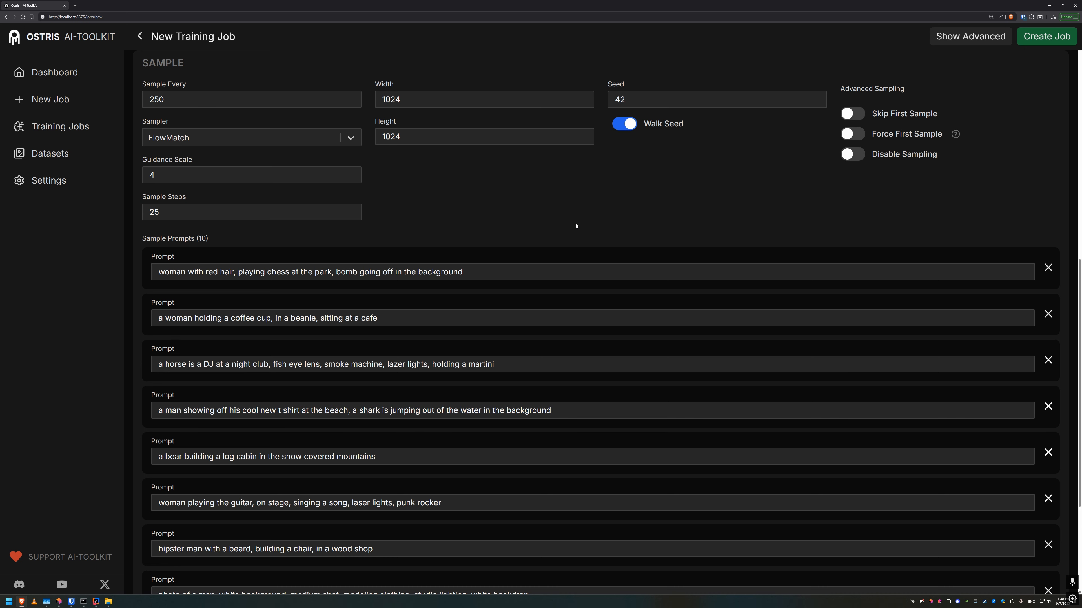
# Switch Walk Seed off and back on for the sample images
pyautogui.scroll(1, 576, 226)
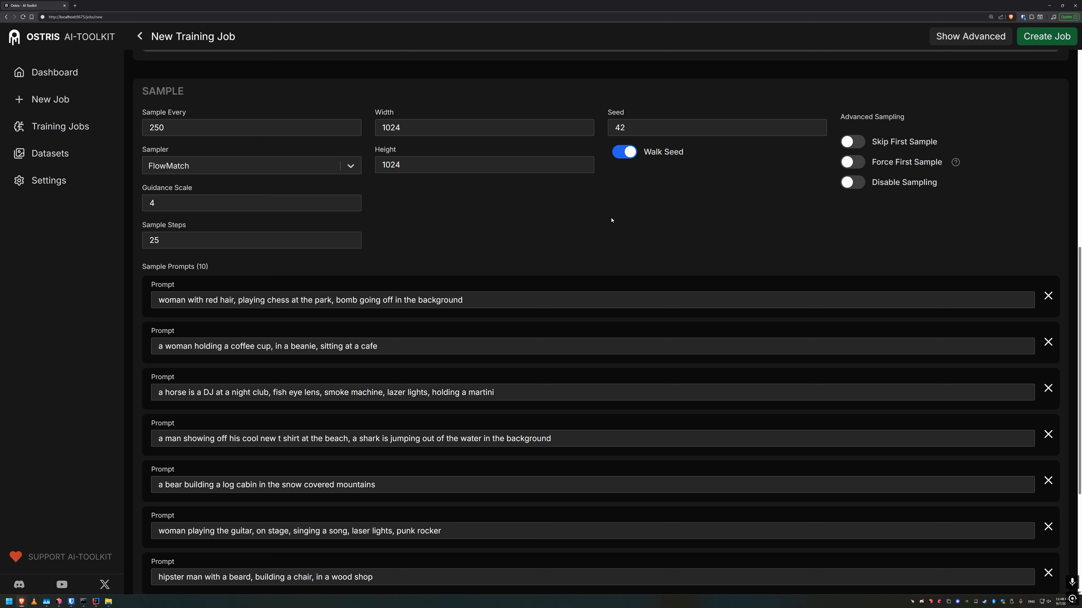
pyautogui.click(624, 151)
pyautogui.click(625, 152)
pyautogui.scroll(1, 683, 203)
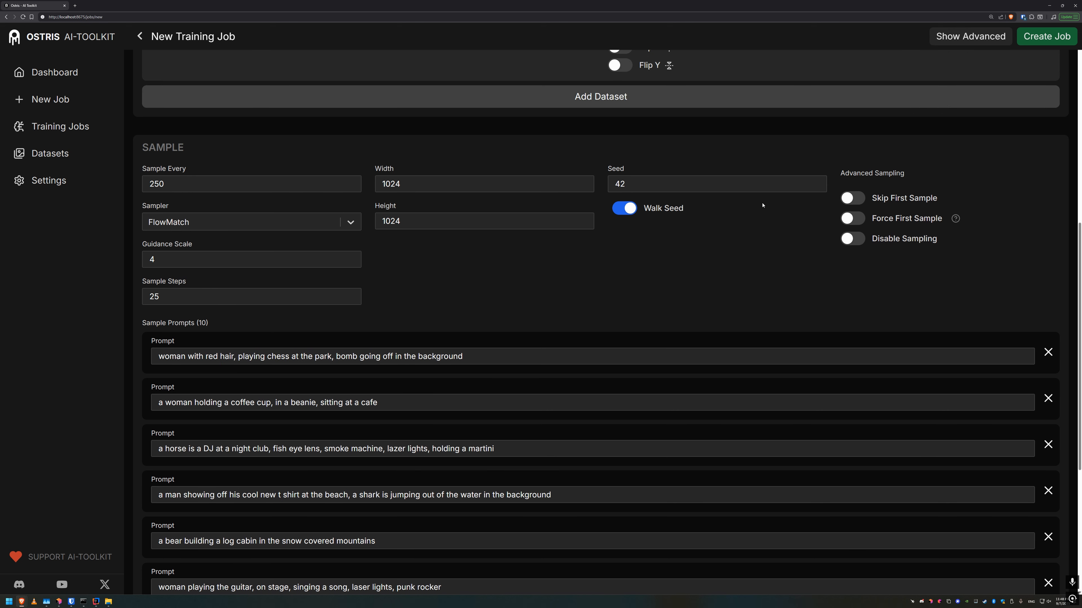
# Try out the Skip First Sample and Force First Sample options under Advanced Sampling
pyautogui.click(853, 199)
pyautogui.click(852, 219)
pyautogui.click(861, 219)
pyautogui.click(792, 245)
pyautogui.scroll(-6, 835, 255)
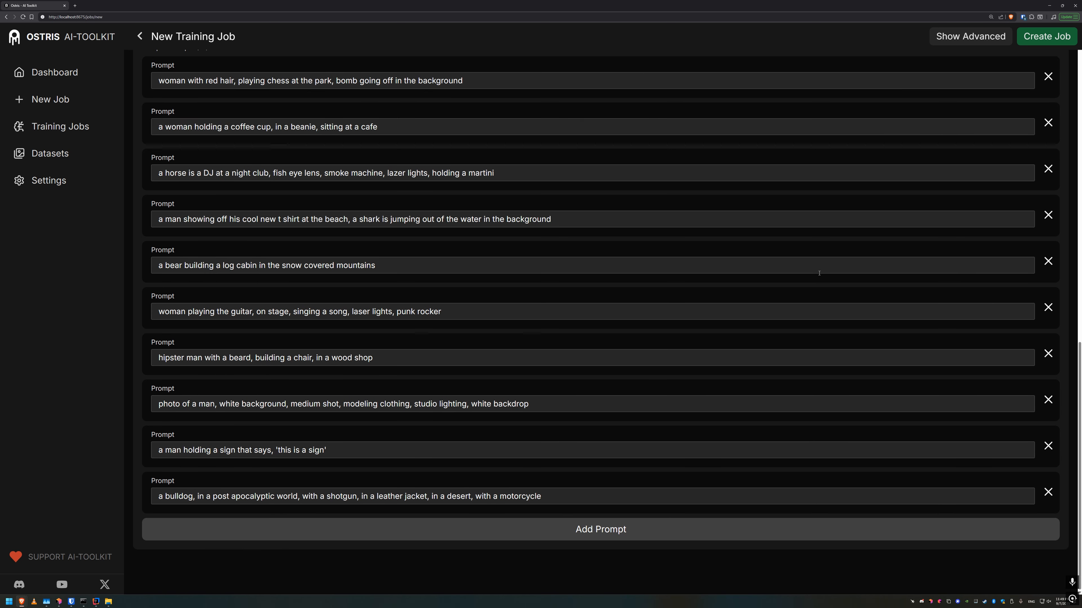
# Change the job's model architecture to Wan 2.2 (14B)
pyautogui.scroll(5, 822, 276)
pyautogui.scroll(10, 822, 276)
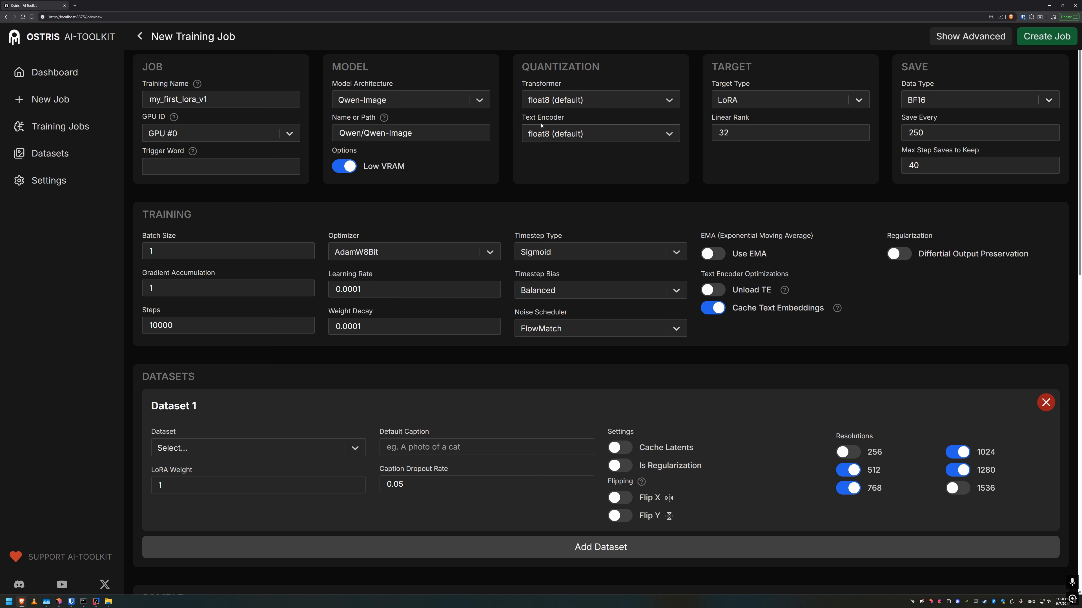
pyautogui.click(405, 100)
pyautogui.scroll(-2, 426, 196)
pyautogui.scroll(-1, 445, 232)
pyautogui.scroll(-3, 443, 238)
pyautogui.click(374, 273)
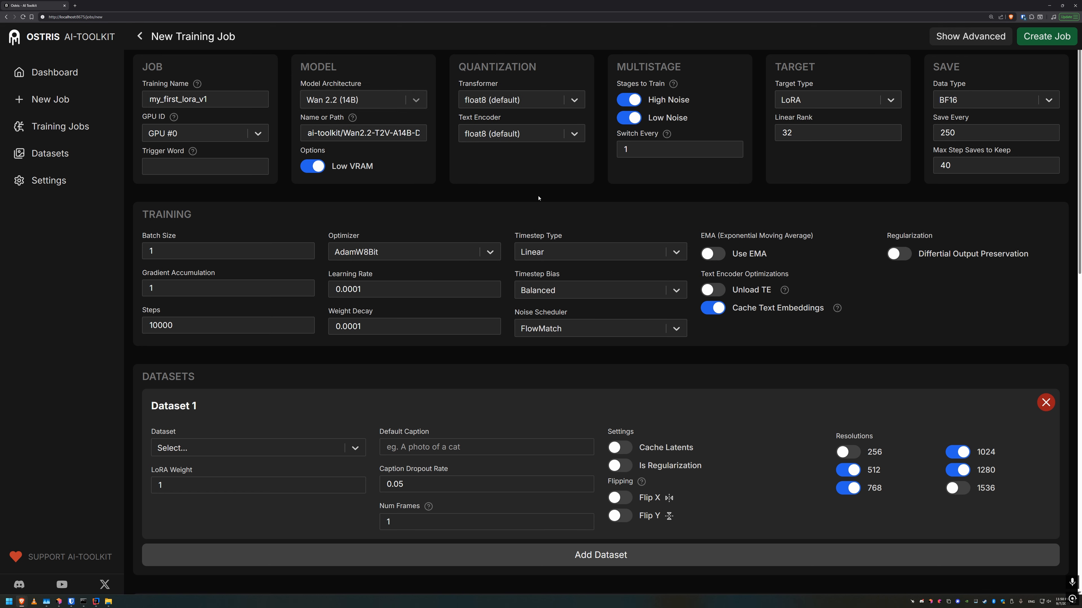